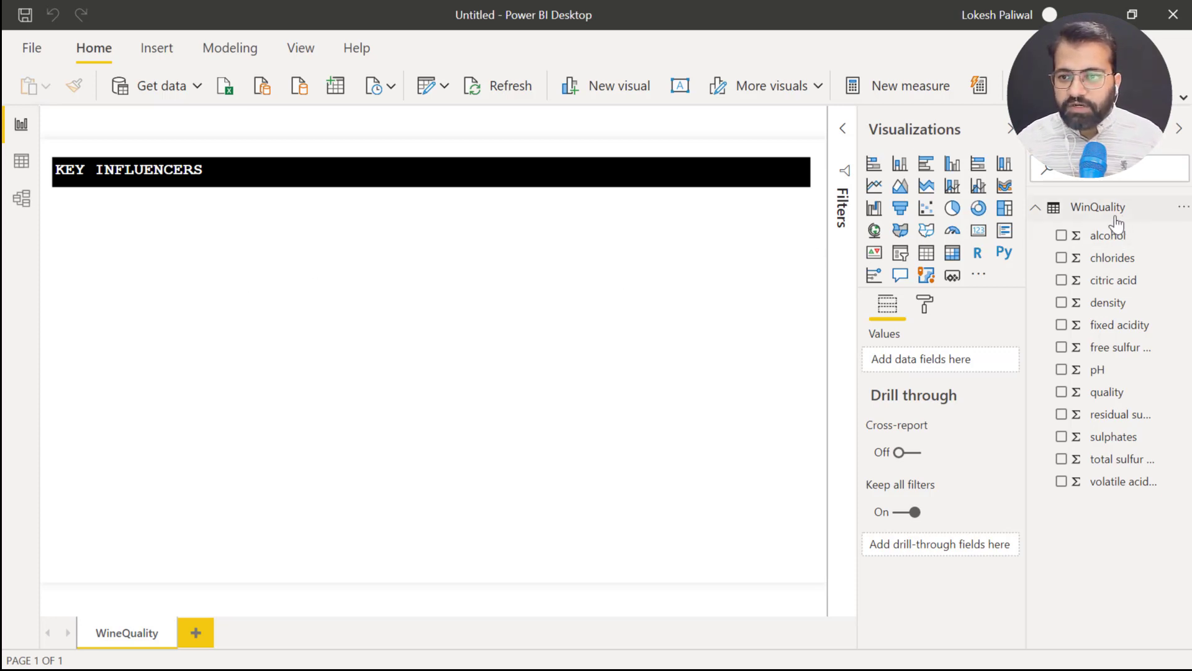
Step: Review the WinQuality table's data, checking the distinct quality ratings and the total sulfur dioxide column, and return to the report page
left_click(22, 163)
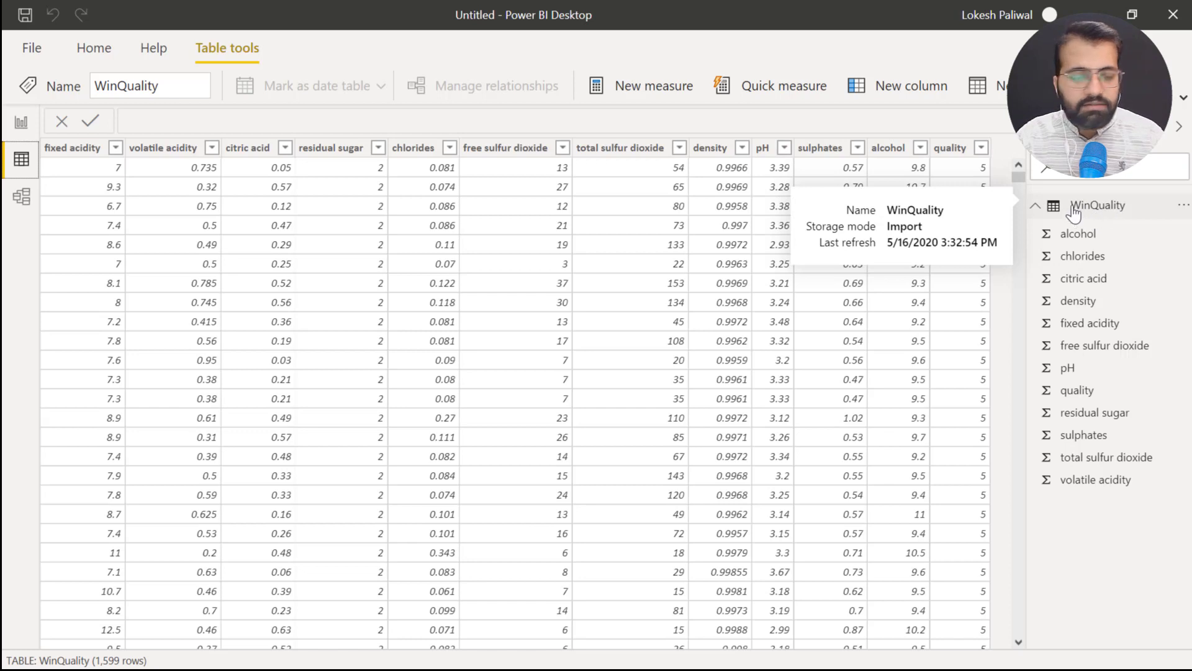
left_click(1078, 209)
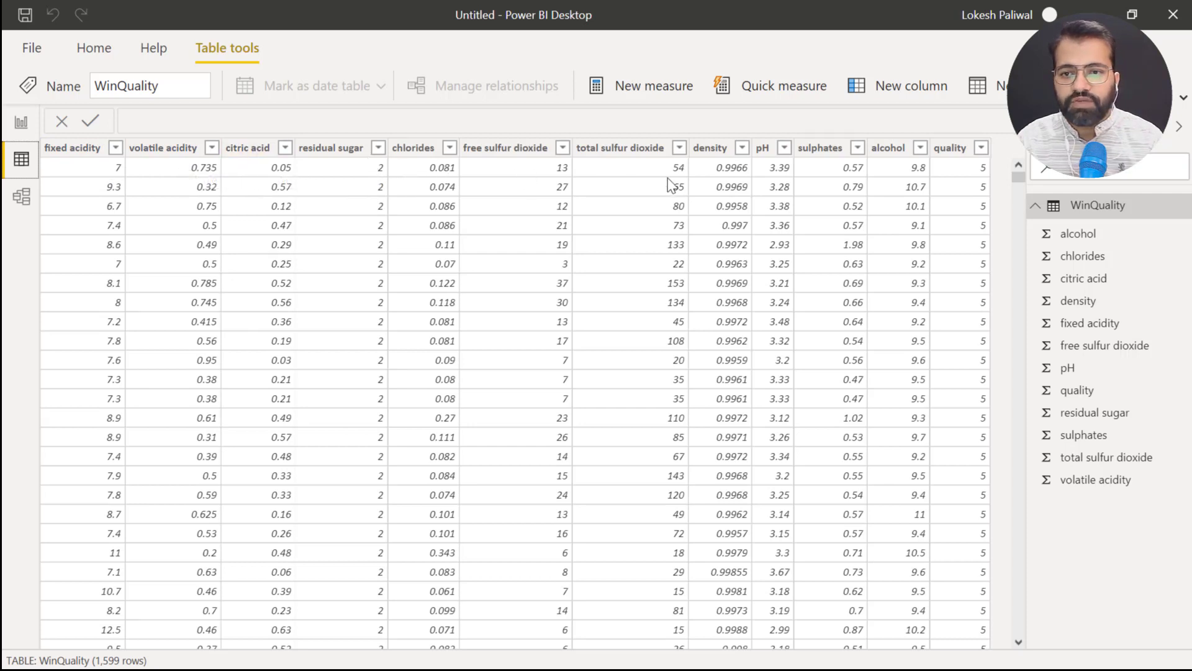
left_click(980, 149)
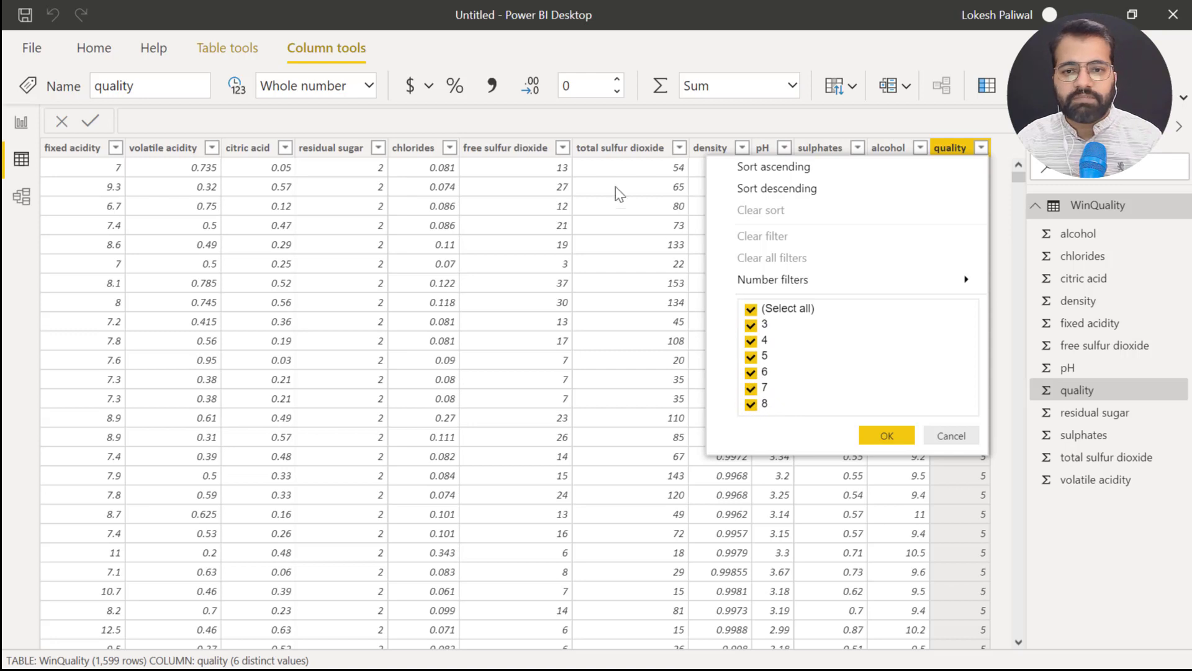
left_click(626, 149)
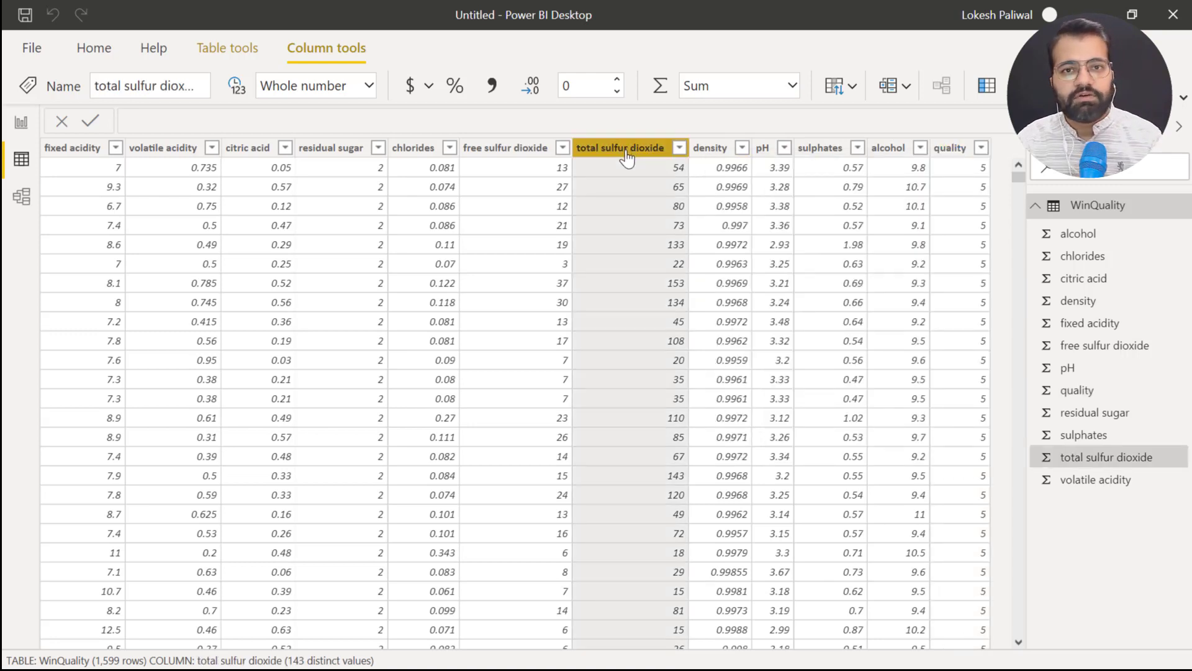
left_click(955, 152)
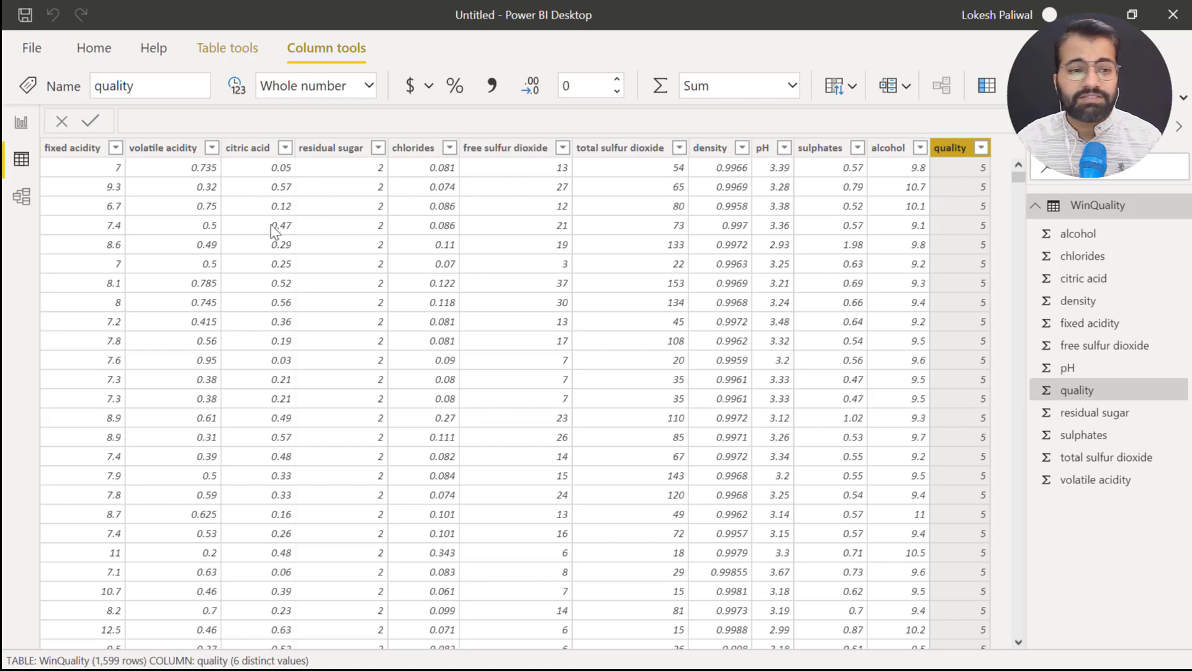
left_click(21, 122)
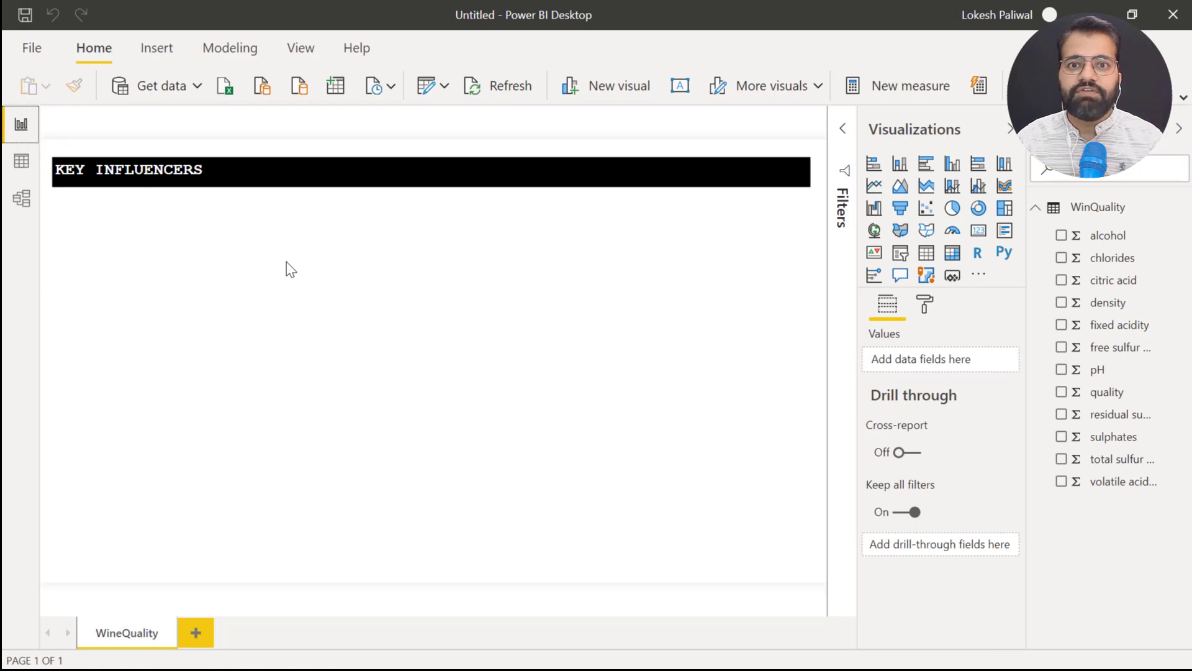
Step: Add a key influencers visual, enlarged to fill the page below the title, with quality as the field to analyze
left_click(874, 276)
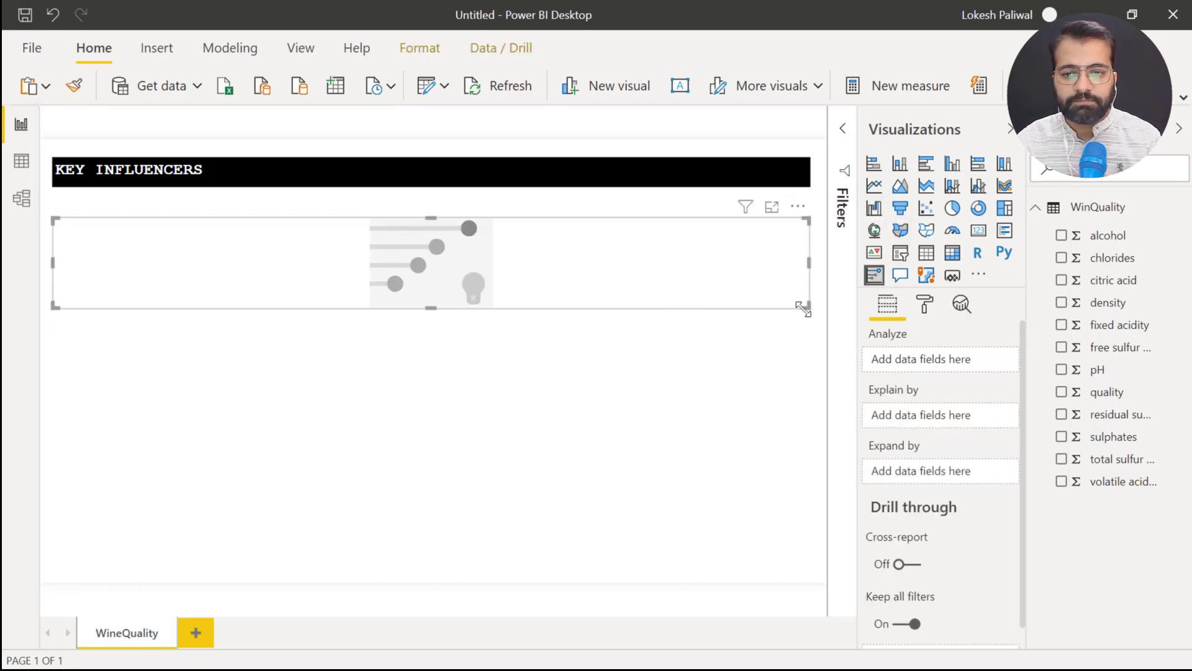
left_click_drag(807, 307, 801, 547)
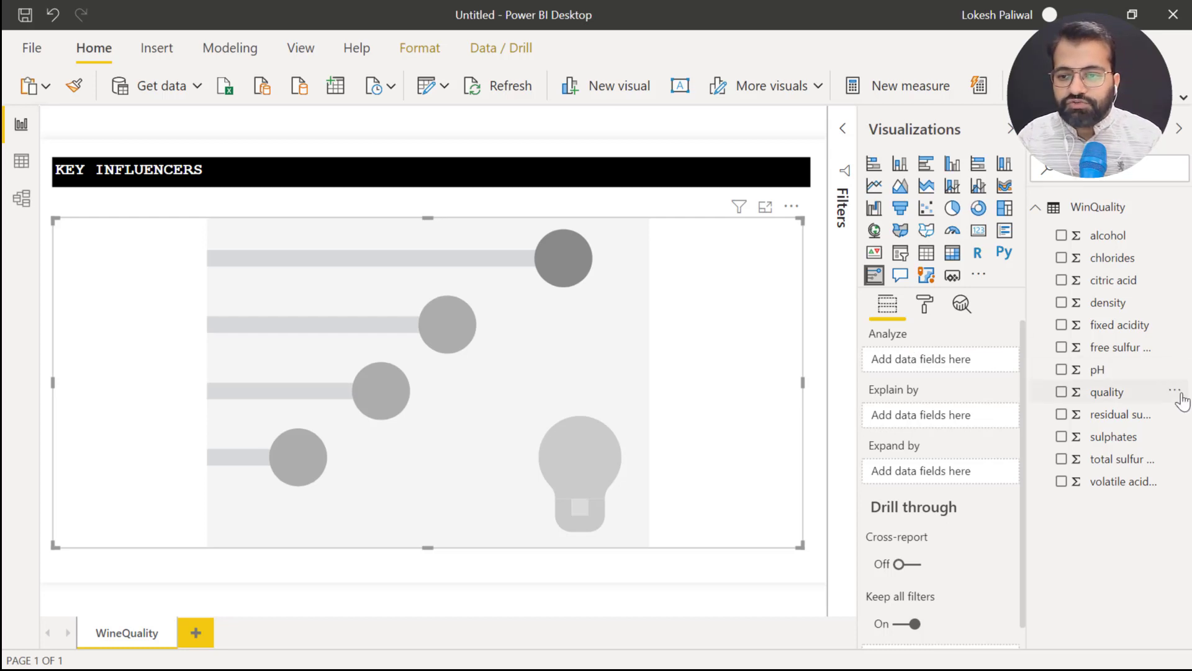
left_click_drag(1109, 392, 935, 369)
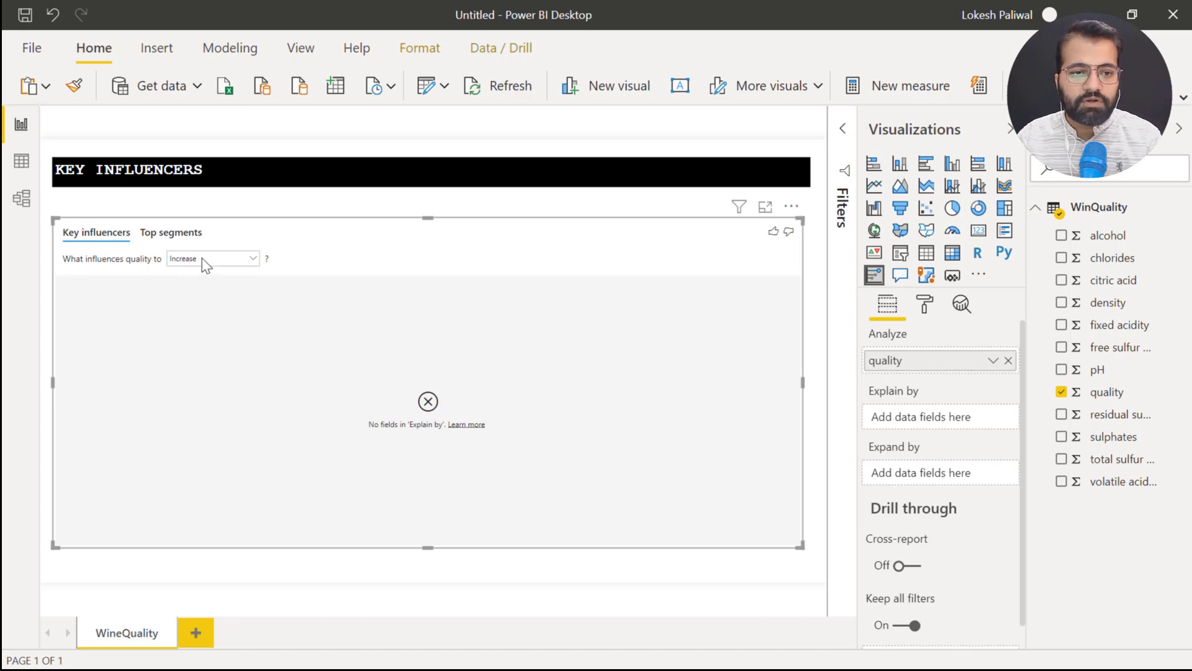
left_click(223, 260)
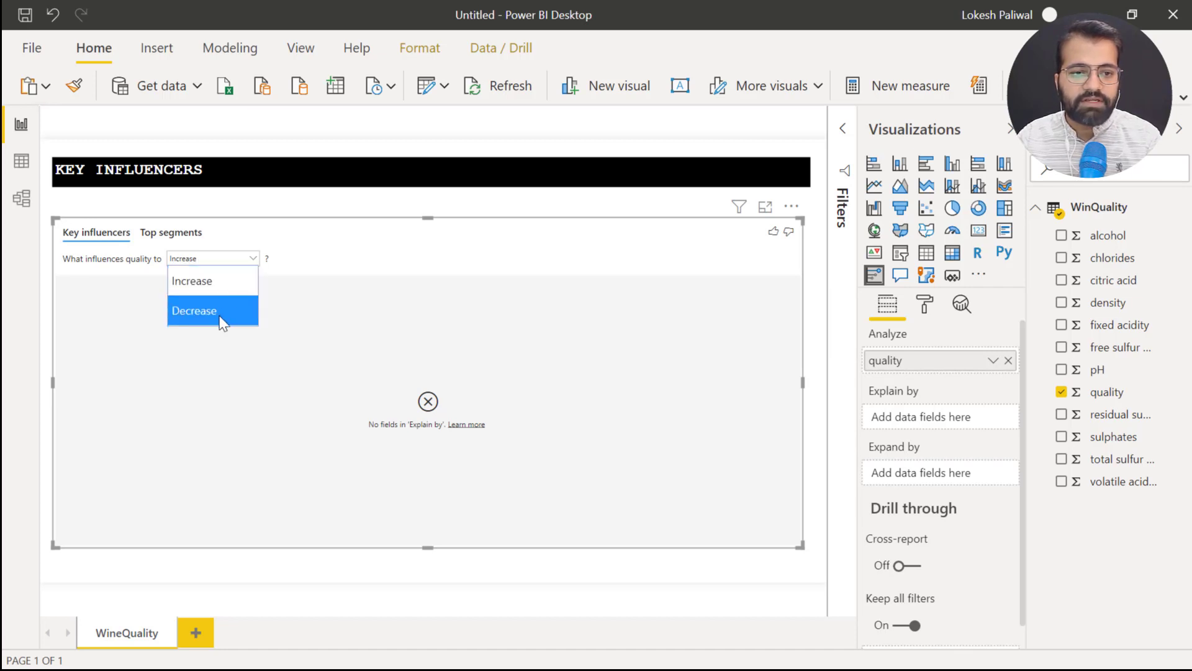
left_click(313, 267)
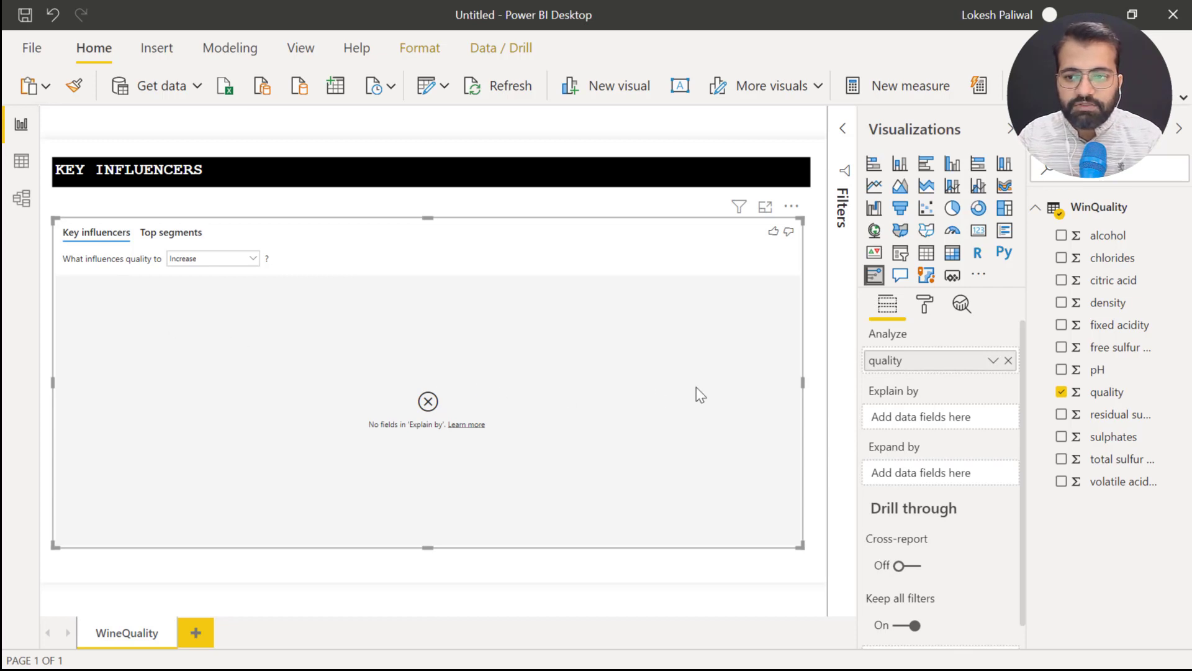
Step: Explain quality by density, citric acid, chlorides, alcohol, fixed acidity and pH in the key influencers visual
left_click_drag(1102, 305, 940, 419)
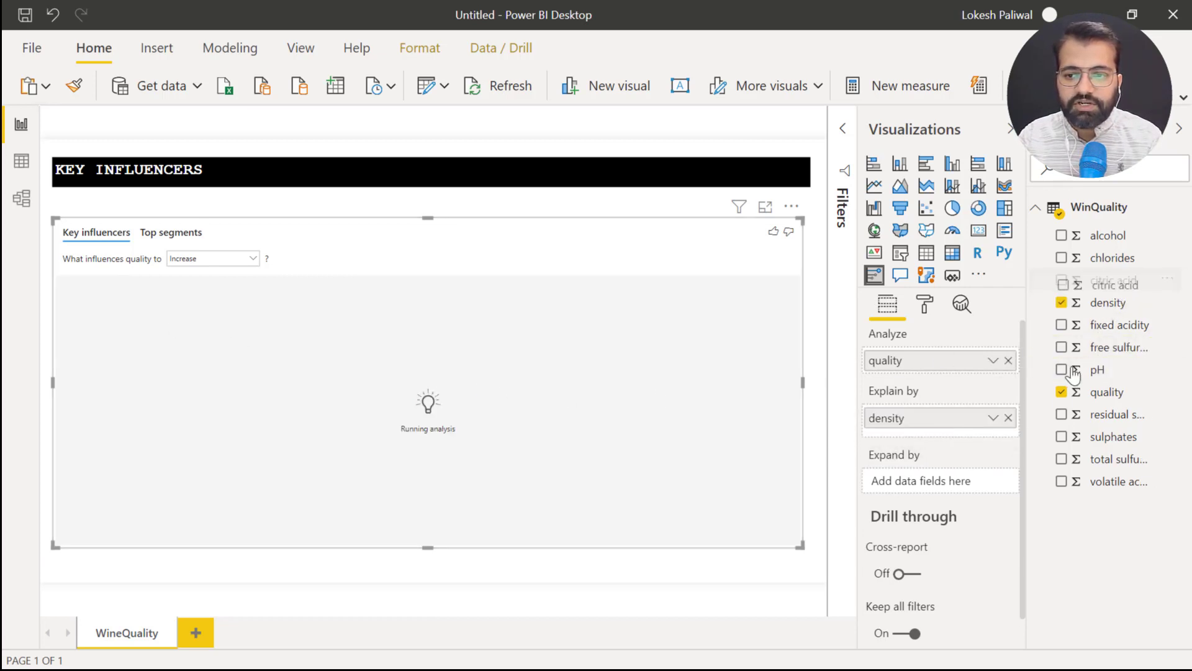
left_click_drag(1075, 373, 931, 440)
left_click_drag(1104, 258, 931, 459)
left_click_drag(1105, 235, 931, 472)
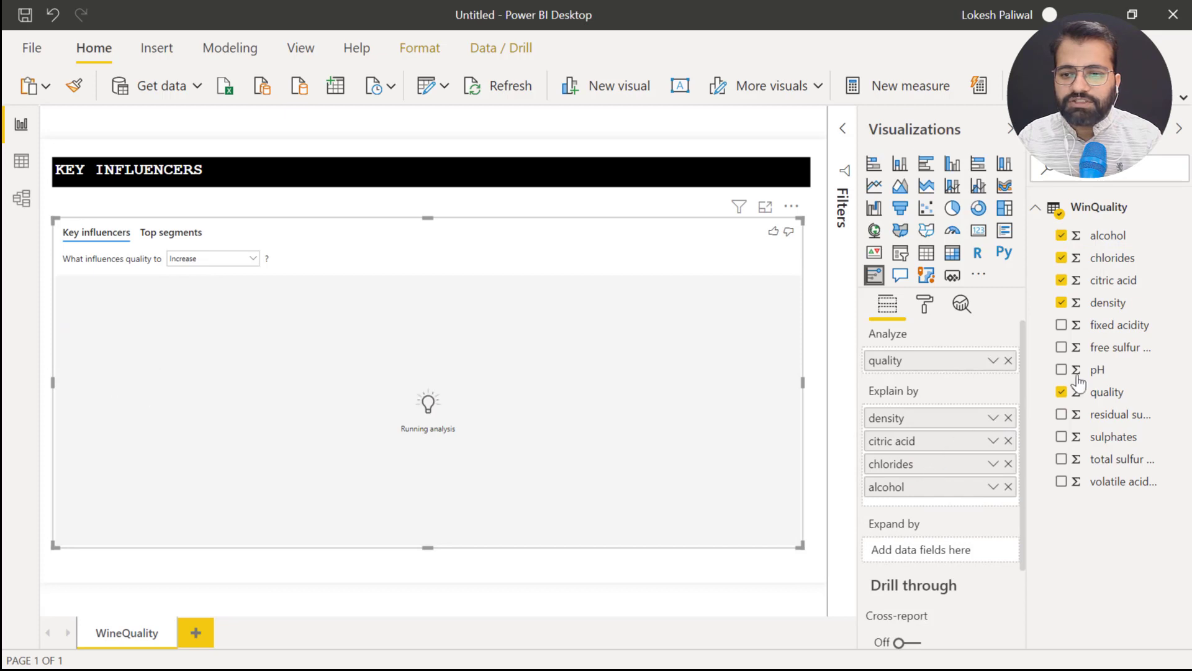
left_click_drag(1112, 324, 956, 505)
left_click_drag(1098, 369, 963, 525)
Step: Add residual sugar, sulphates, total sulfur dioxide, volatile acidity and free sulfur dioxide as further explanatory fields
left_click(1061, 414)
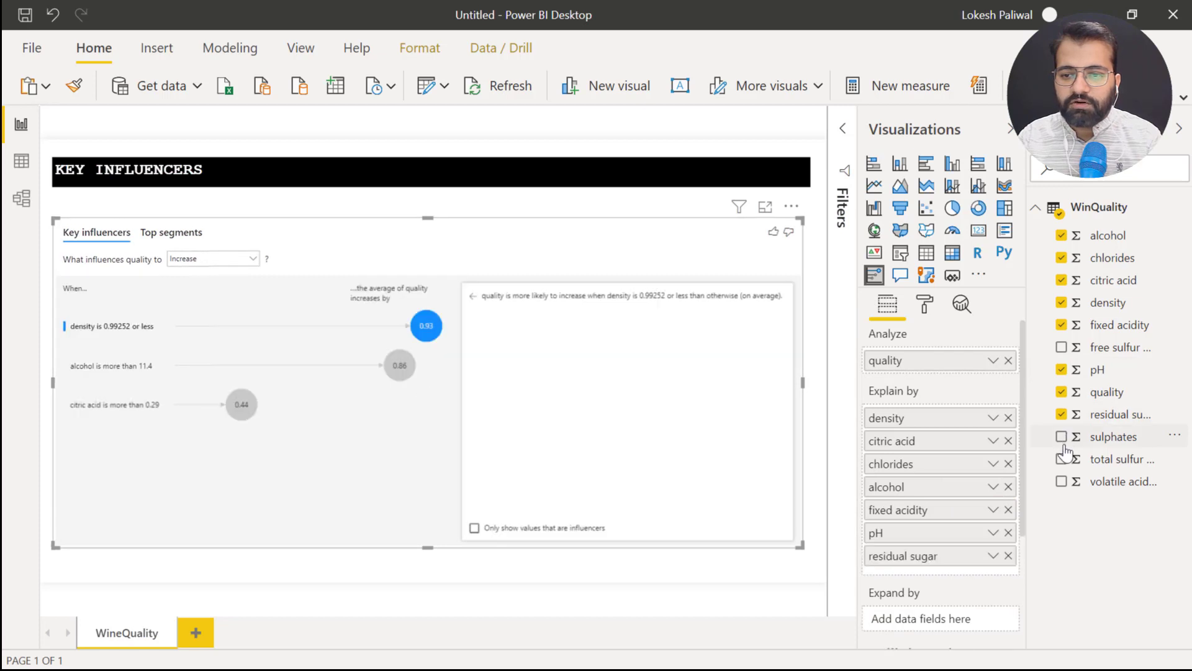
left_click(1061, 436)
left_click(1061, 459)
left_click(1061, 481)
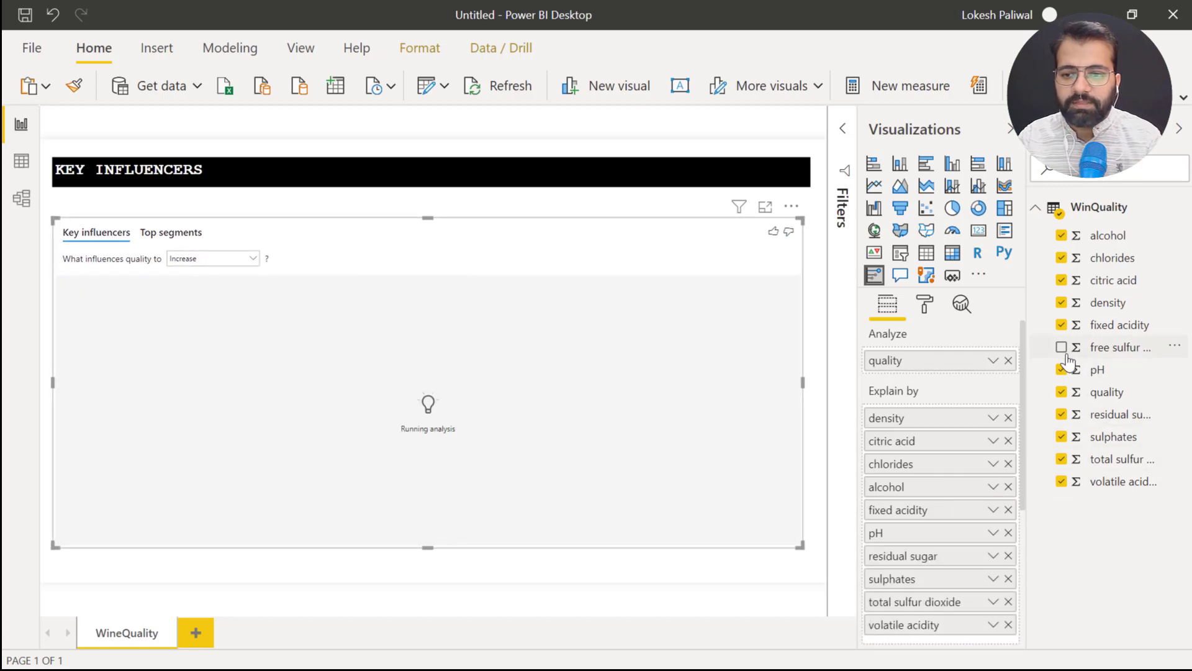
left_click(1062, 347)
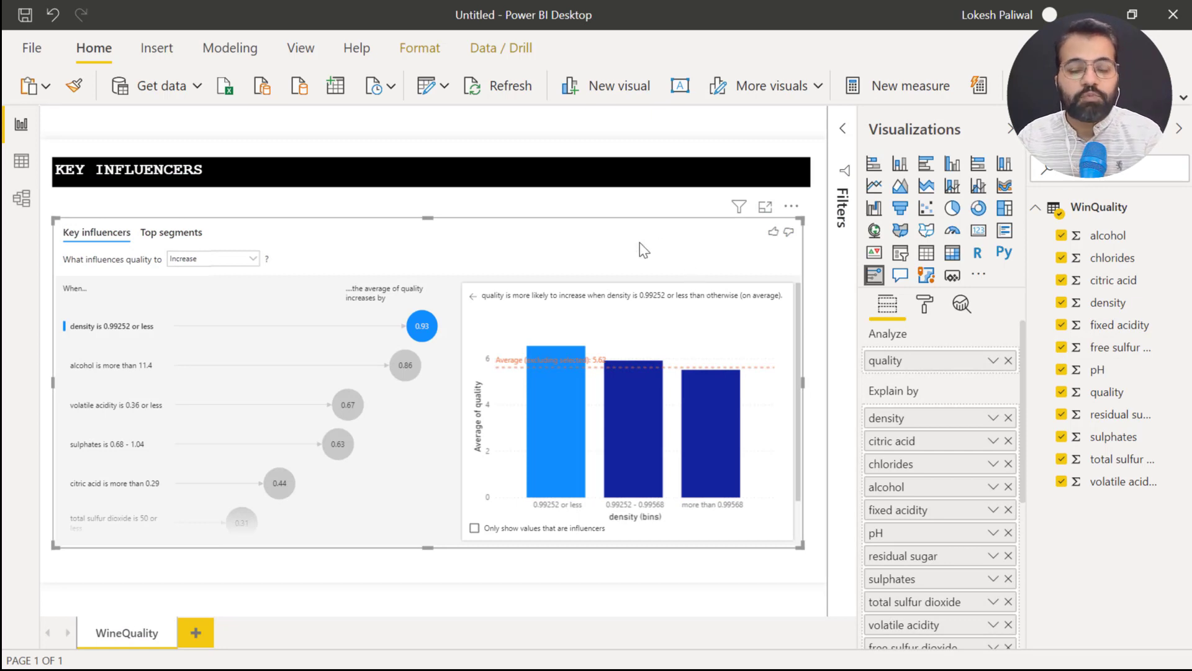
Step: Collapse the visualization settings to enlarge the report canvas, and extend the visual upward closer to the title
left_click(1010, 129)
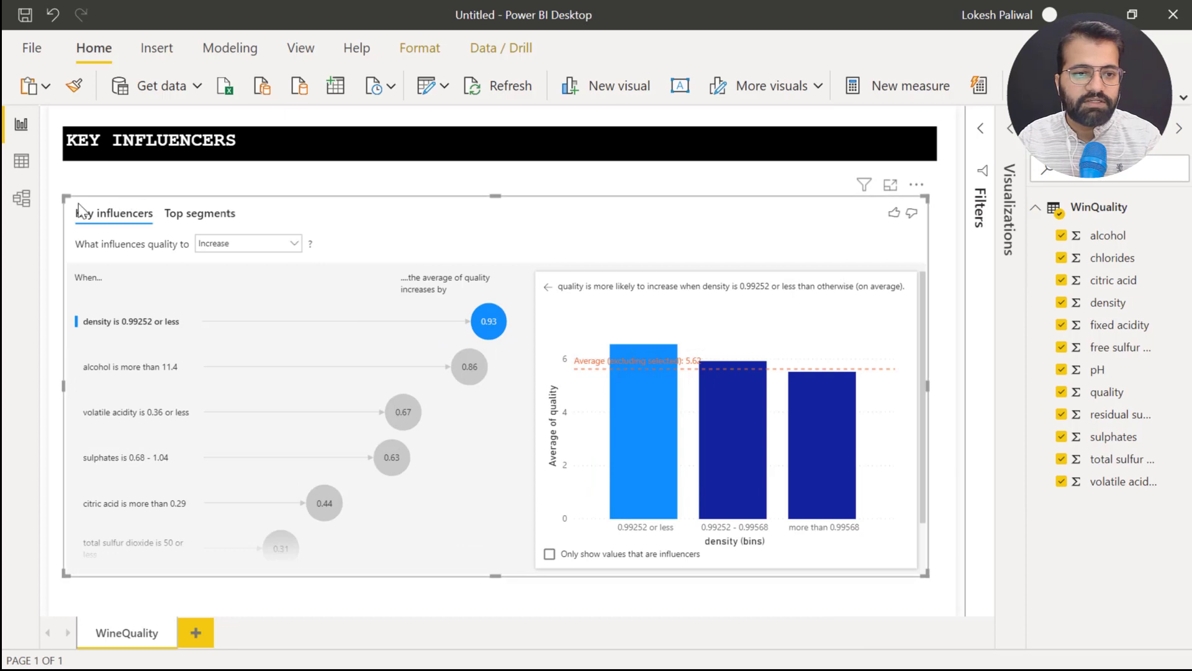
left_click_drag(65, 197, 66, 181)
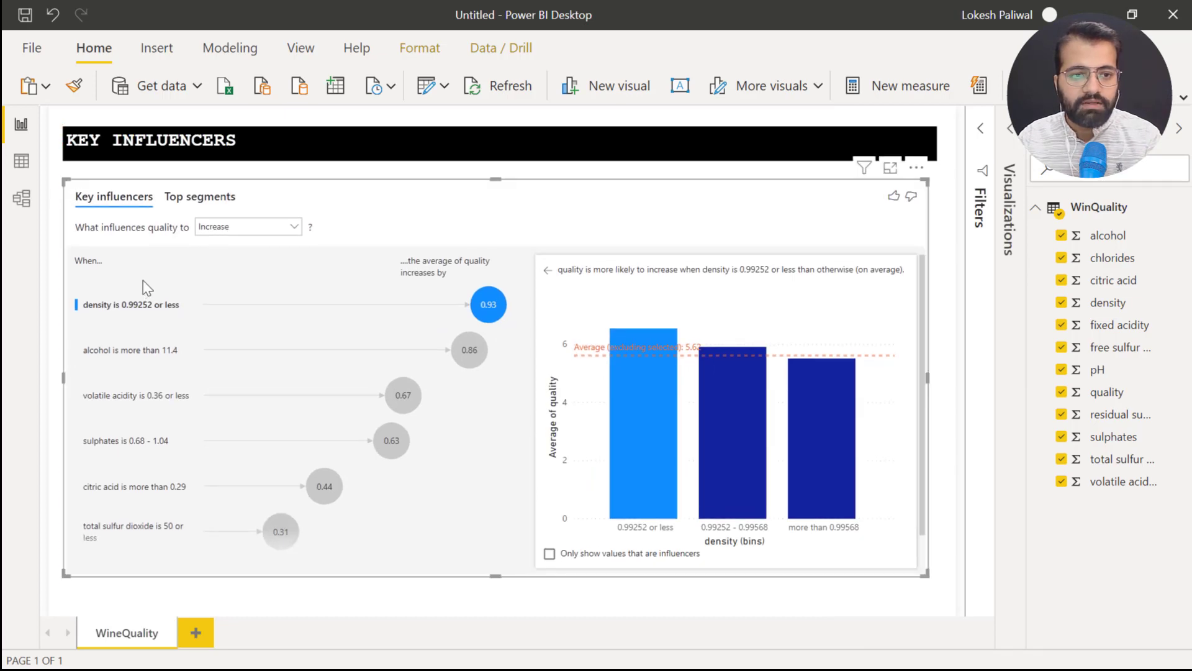
left_click_drag(165, 313, 134, 322)
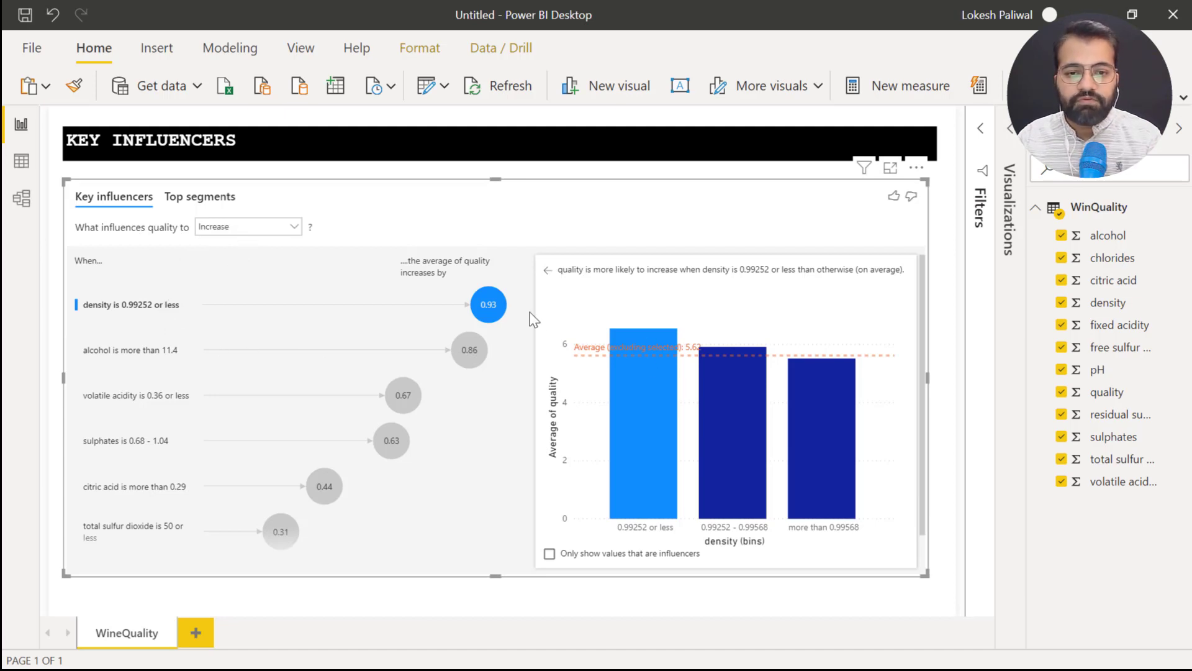
Step: Examine the average quality charts for the density influencer and the alcohol influencer
mouse_move(491, 305)
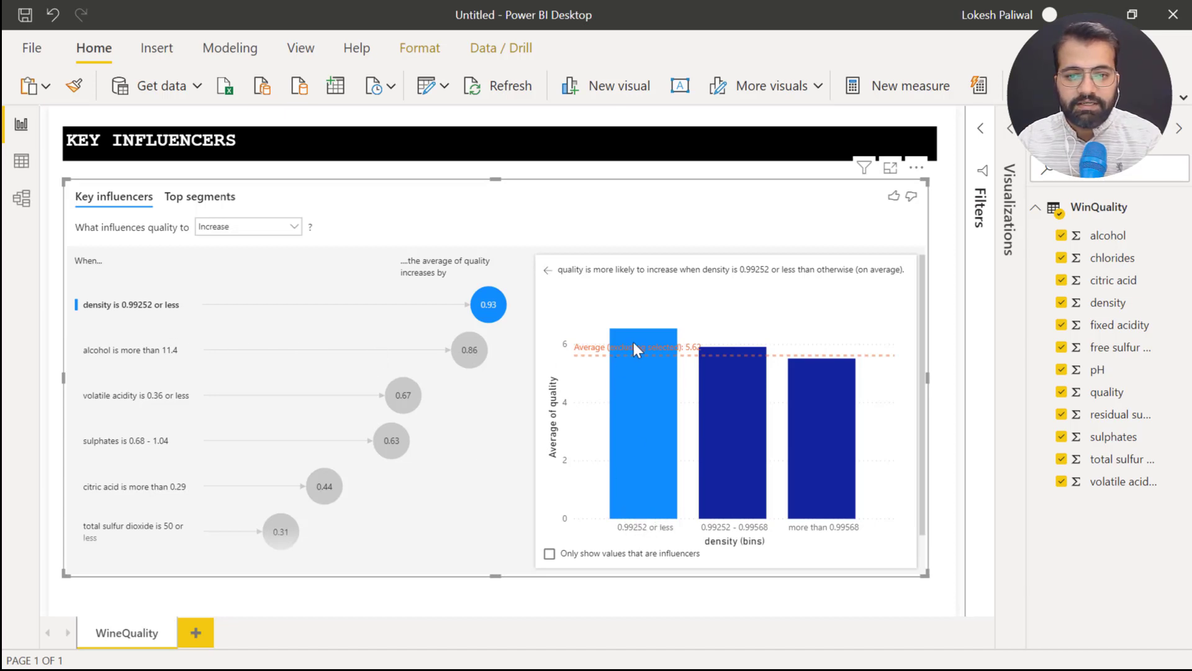
mouse_move(635, 329)
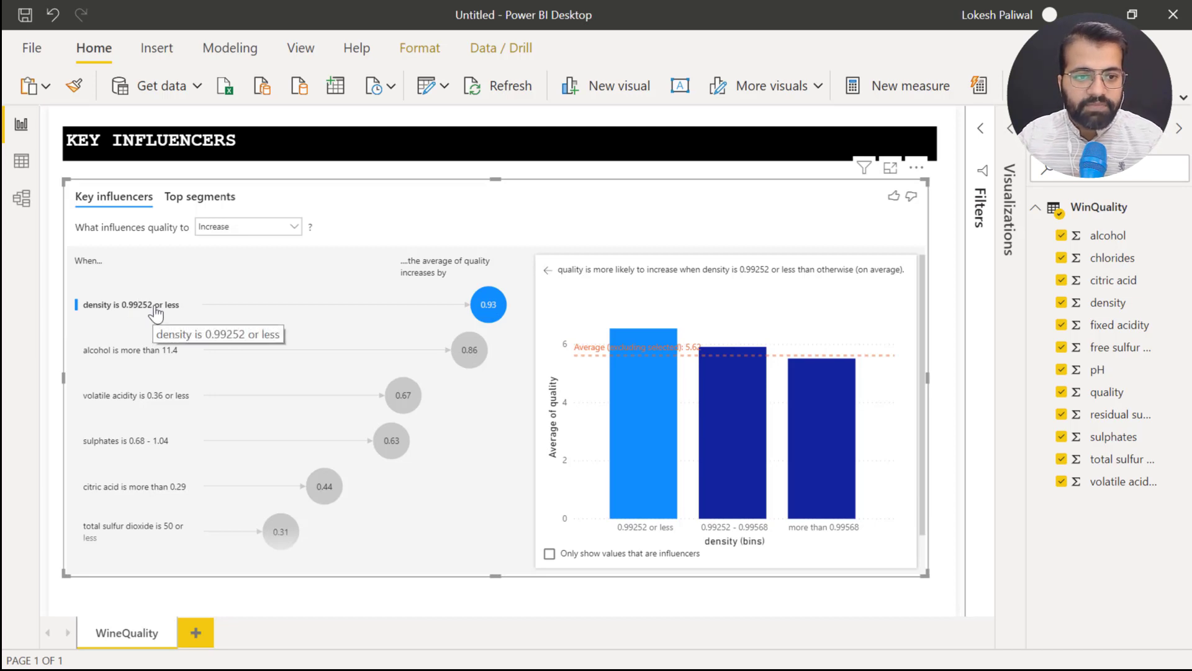
left_click(141, 361)
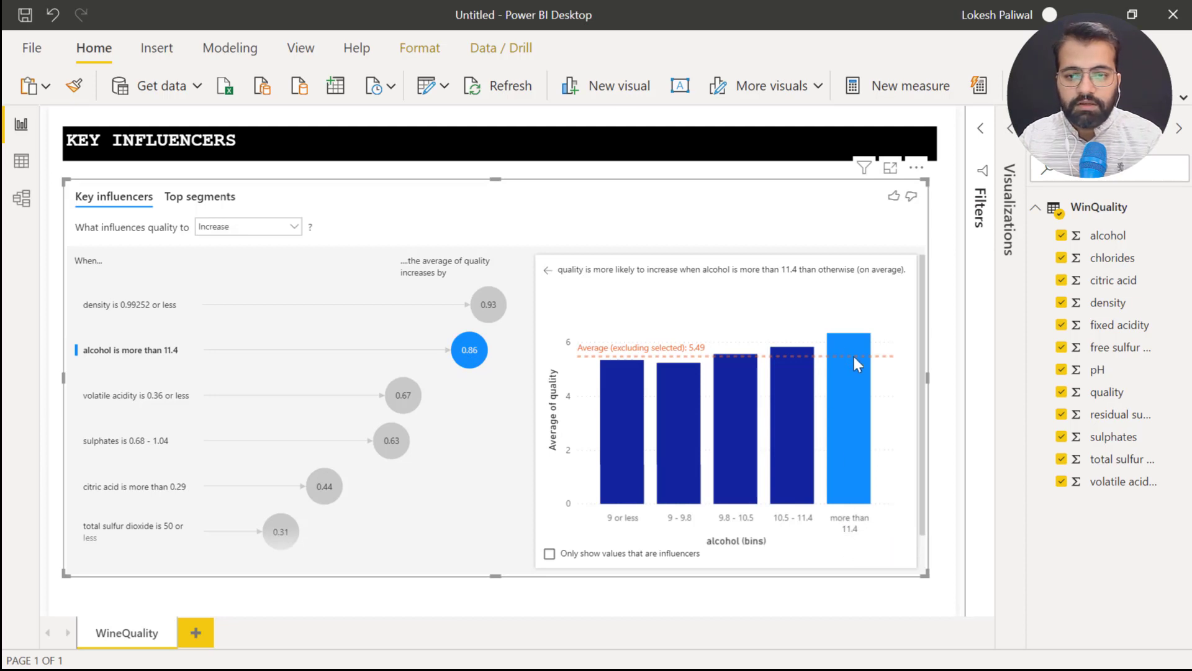
mouse_move(855, 364)
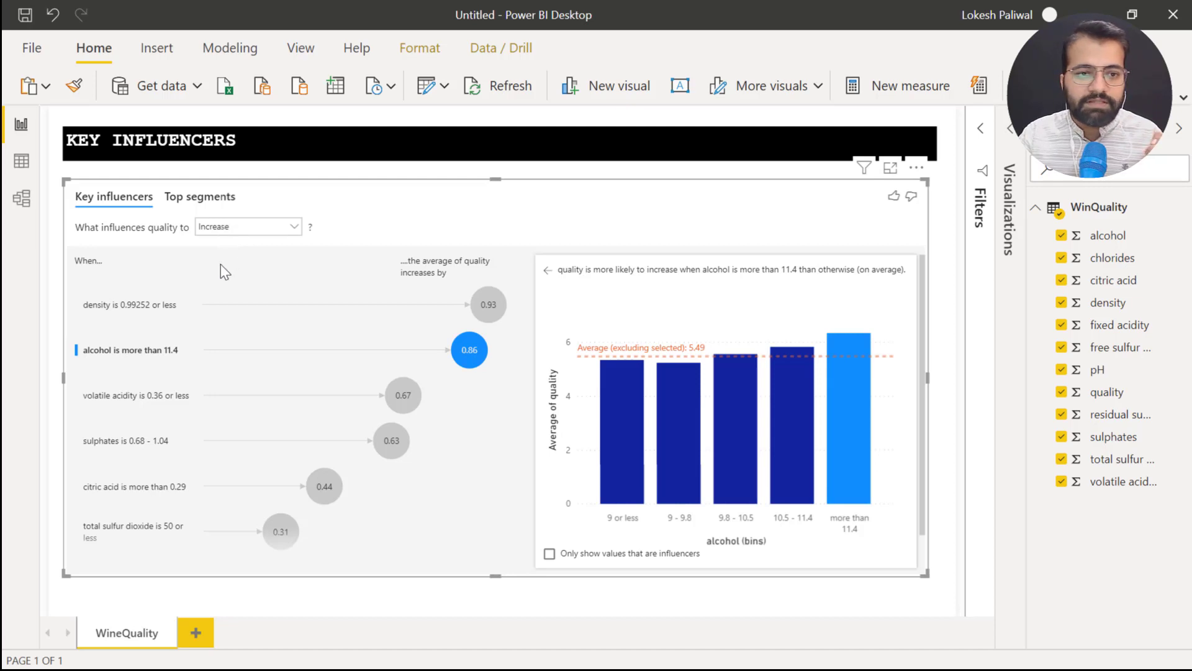
Step: Review the top segments where quality is likely to be high, inspecting the details of segments 1, 2 and 3
left_click(185, 204)
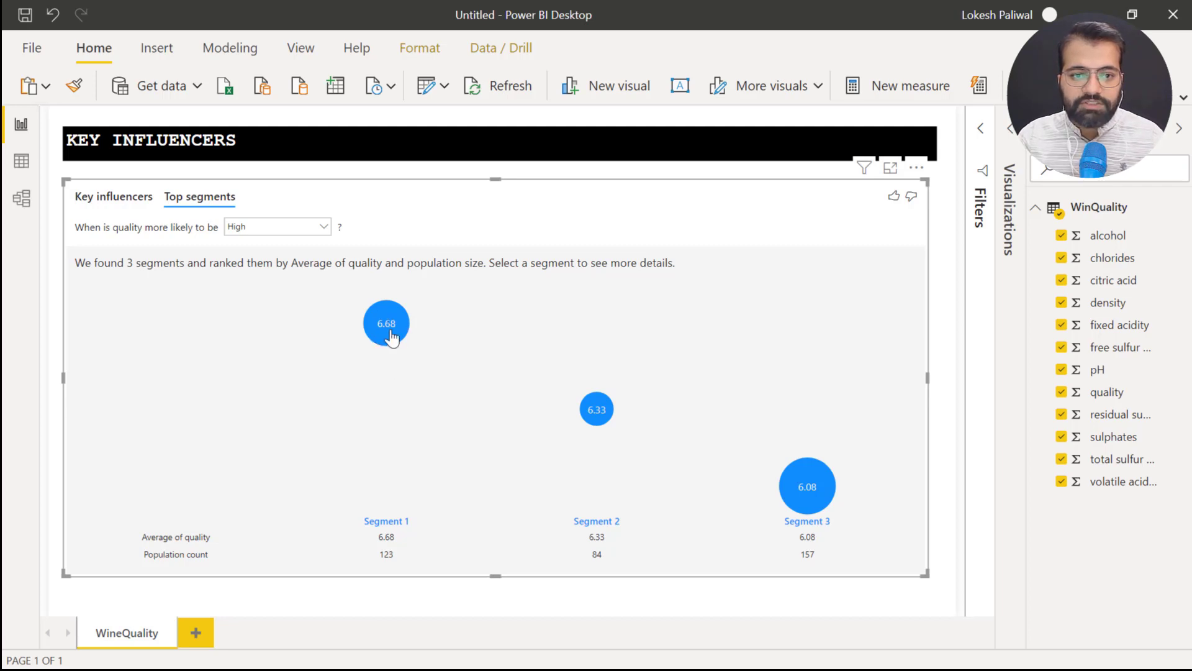
mouse_move(391, 336)
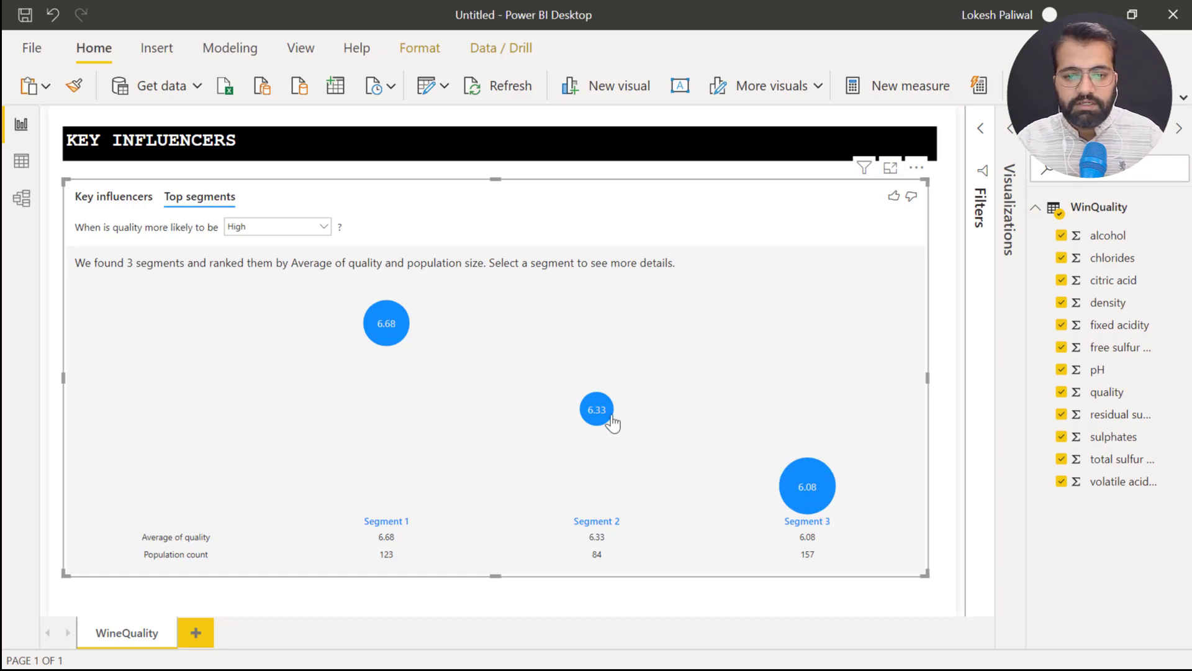
left_click(398, 337)
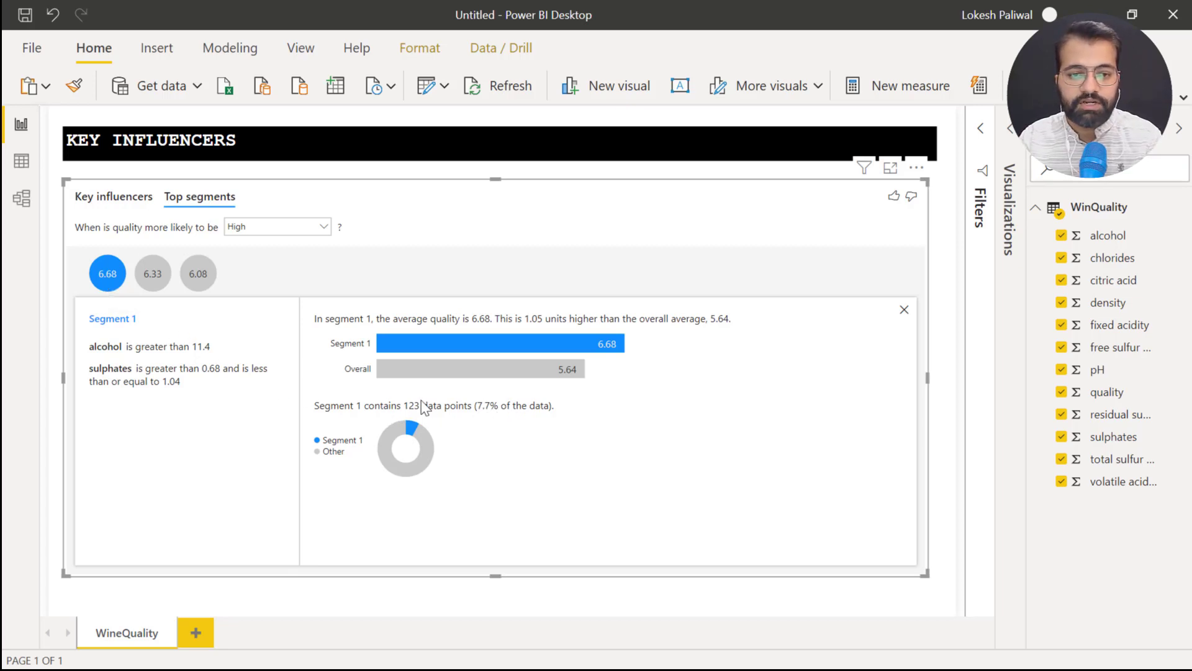
left_click(153, 277)
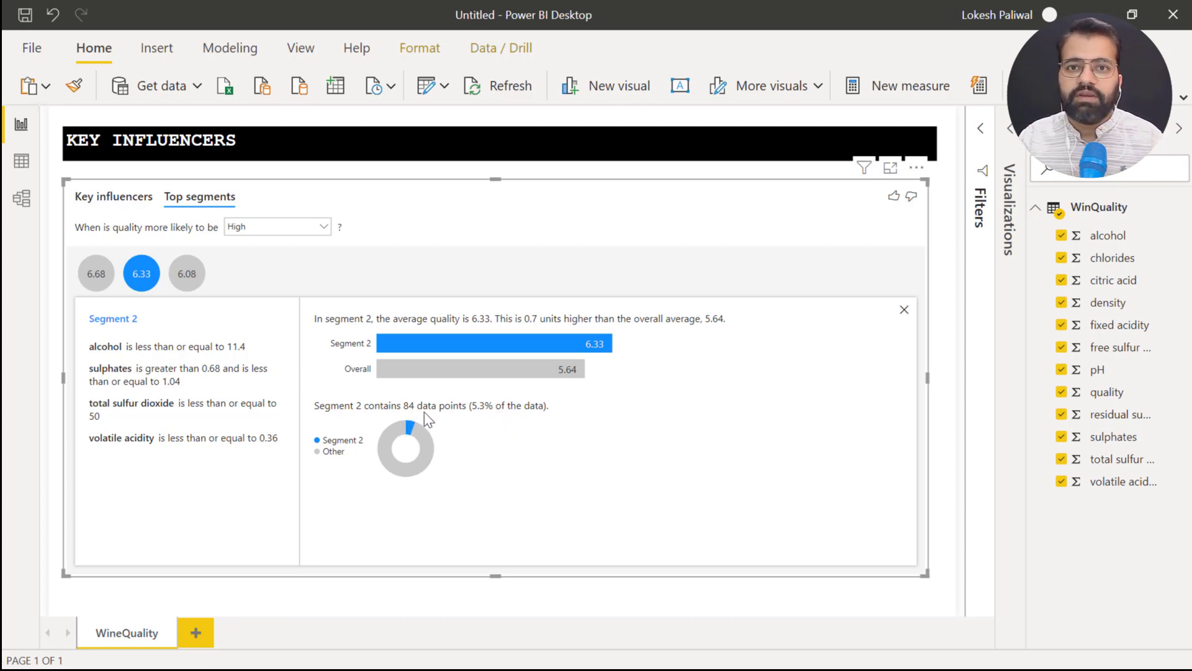
left_click(188, 281)
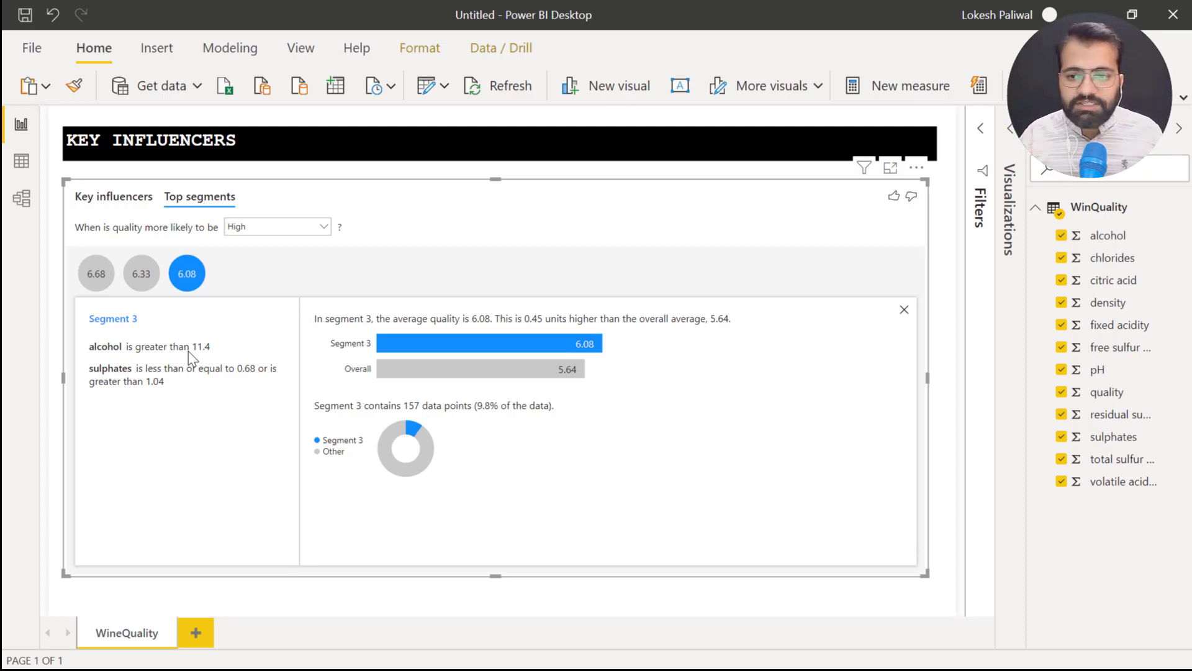
left_click(904, 310)
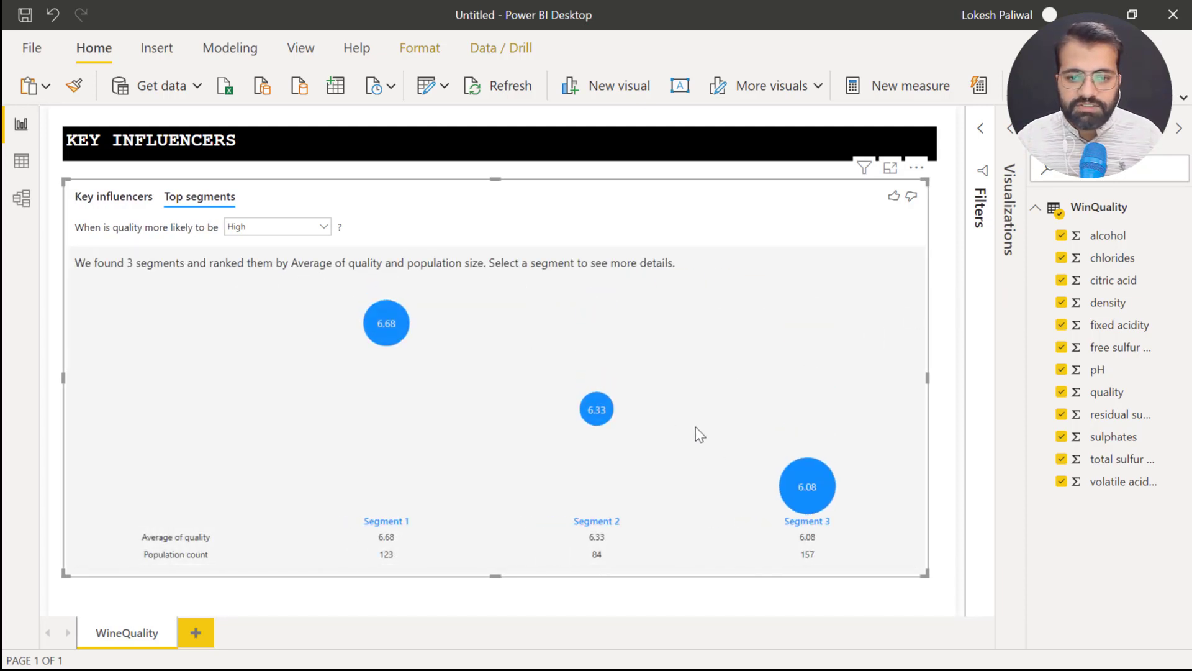
Step: Return to the key influencers analysis, set it to show what influences quality to Decrease, and expand the visualization settings again
left_click(118, 197)
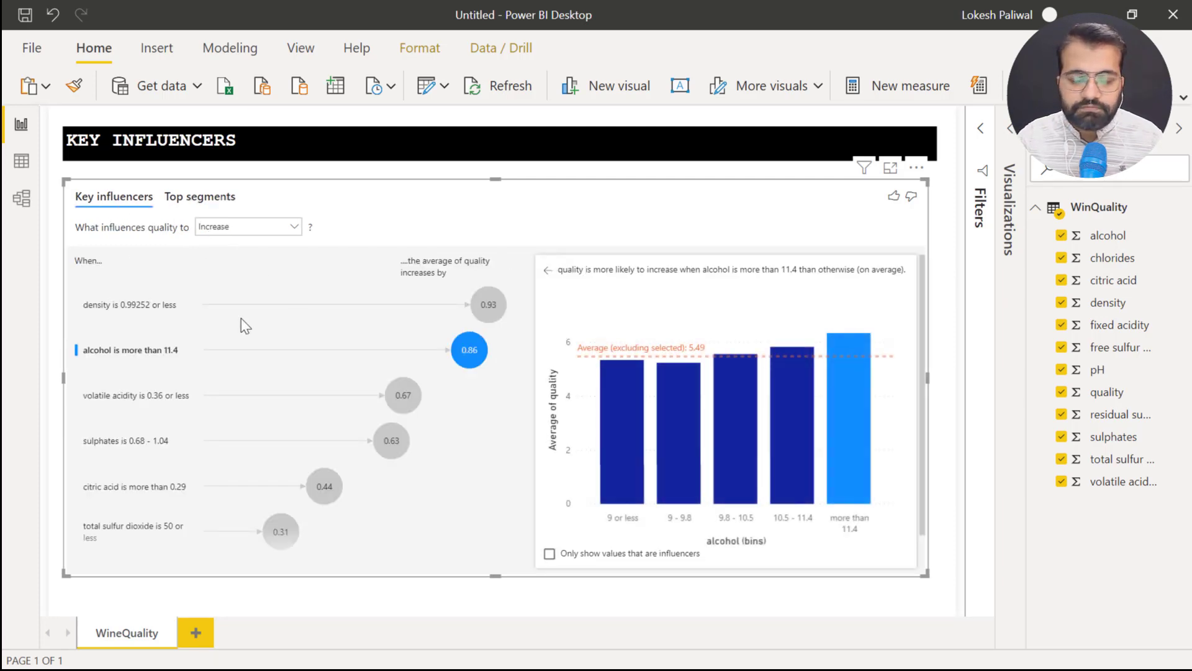
left_click(136, 309)
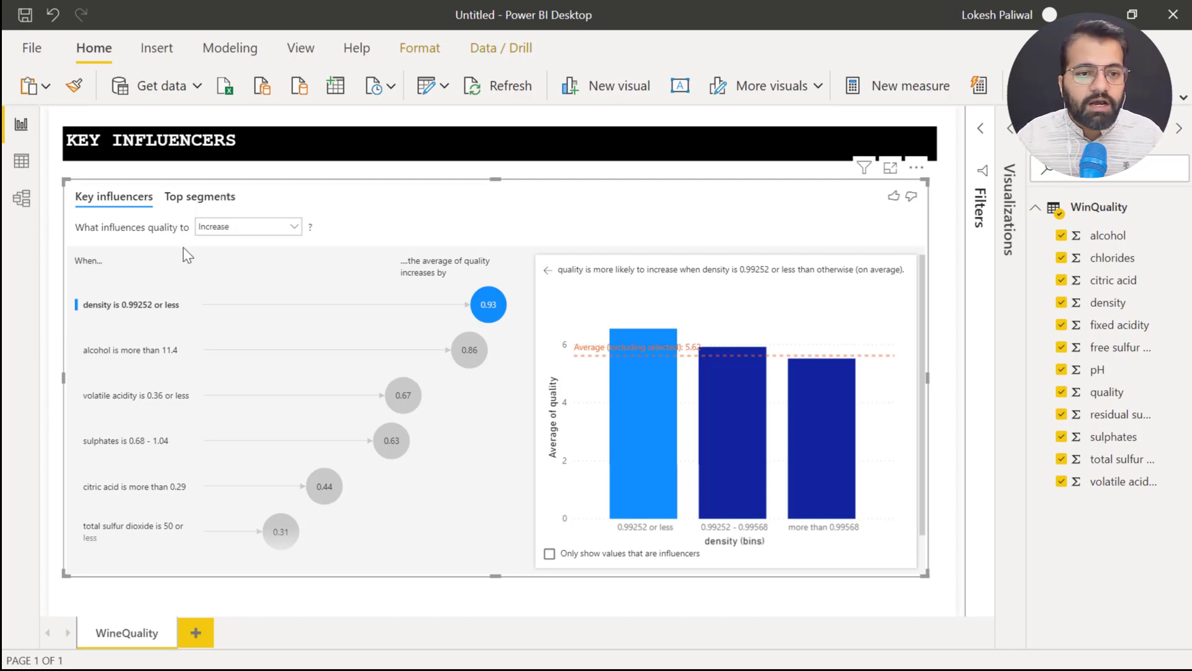
left_click(236, 228)
left_click(225, 281)
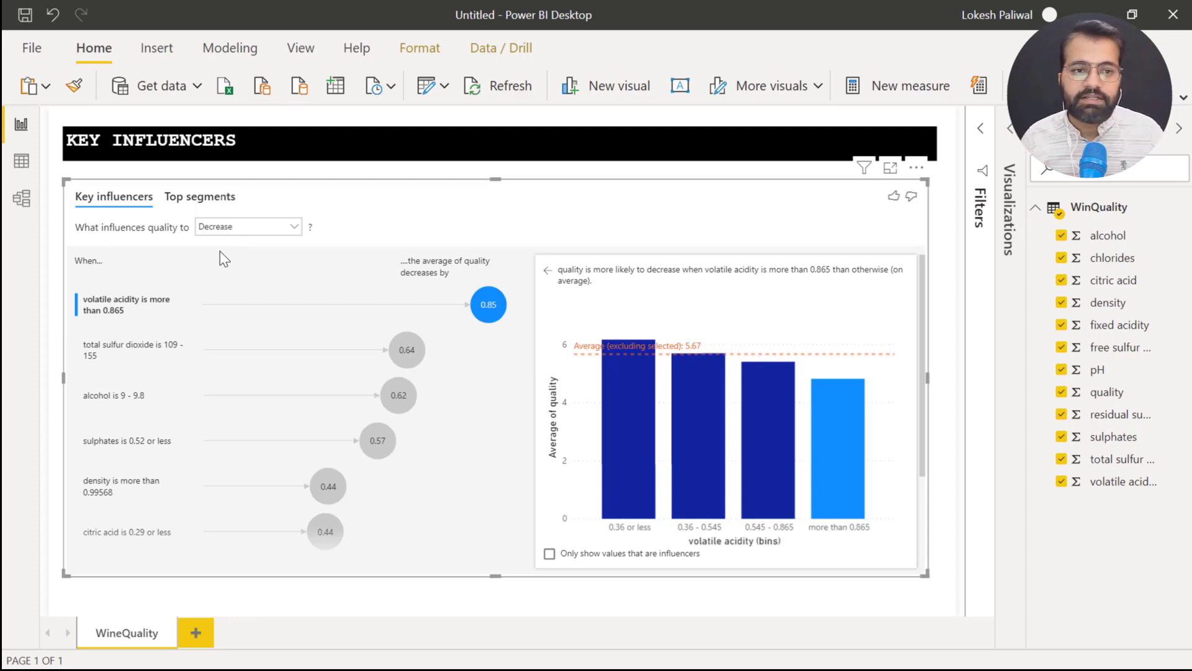
left_click(1012, 130)
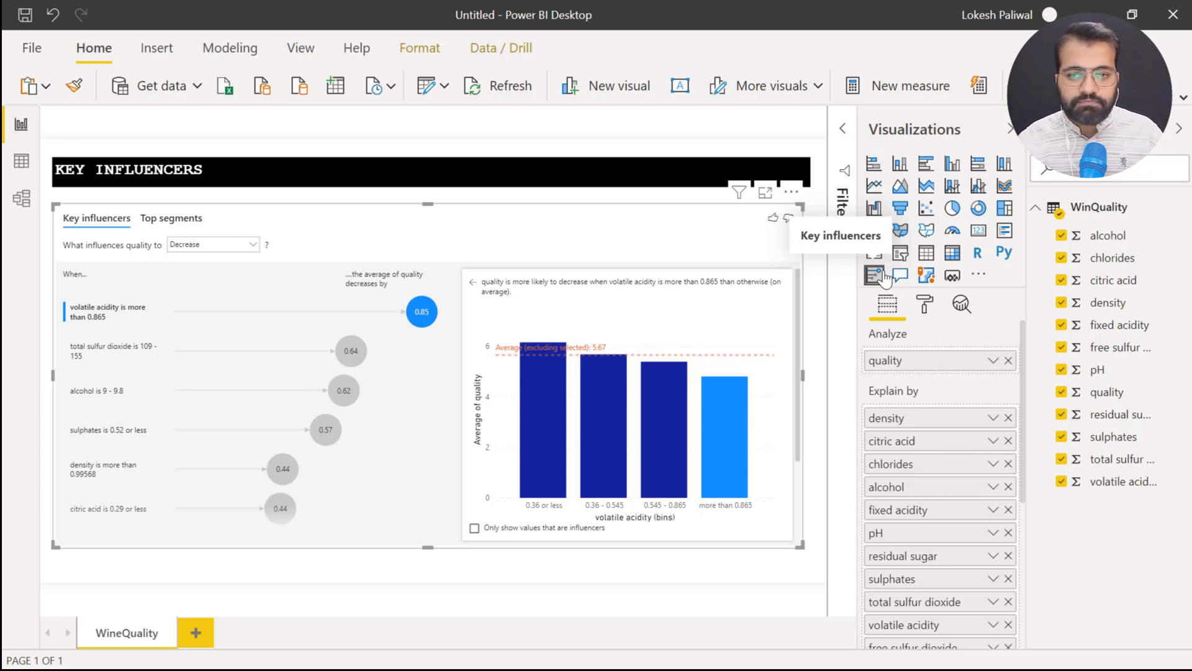
Step: Switch to the Sales Report file in the other Power BI Desktop window
key("alt+Tab")
key("alt+Tab")
key("alt+Tab")
key("alt+Tab")
key("alt+Tab")
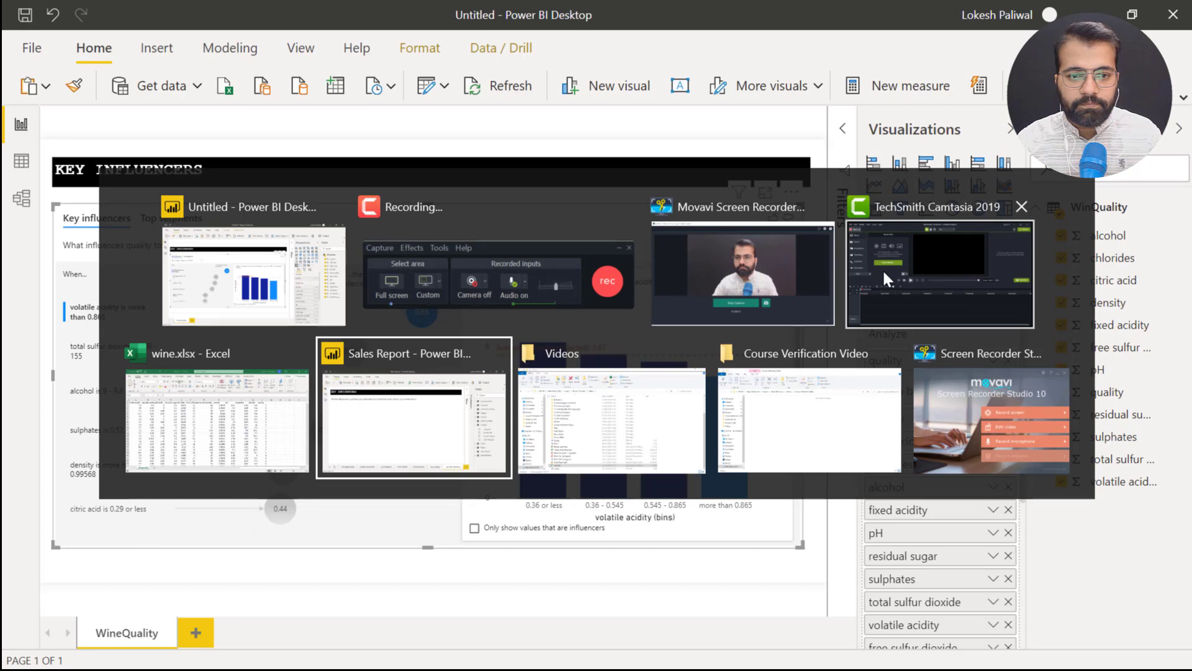
key("alt")
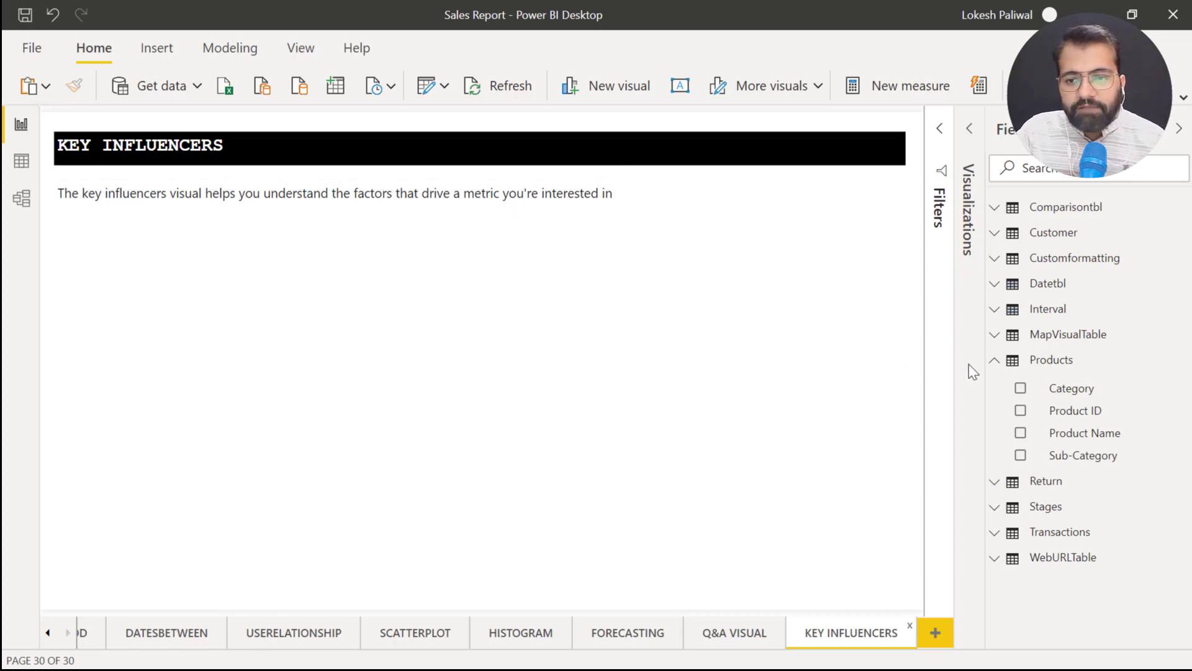
Step: Collapse the Products table, expand the Customer table and add a new calculated column to it
left_click(995, 360)
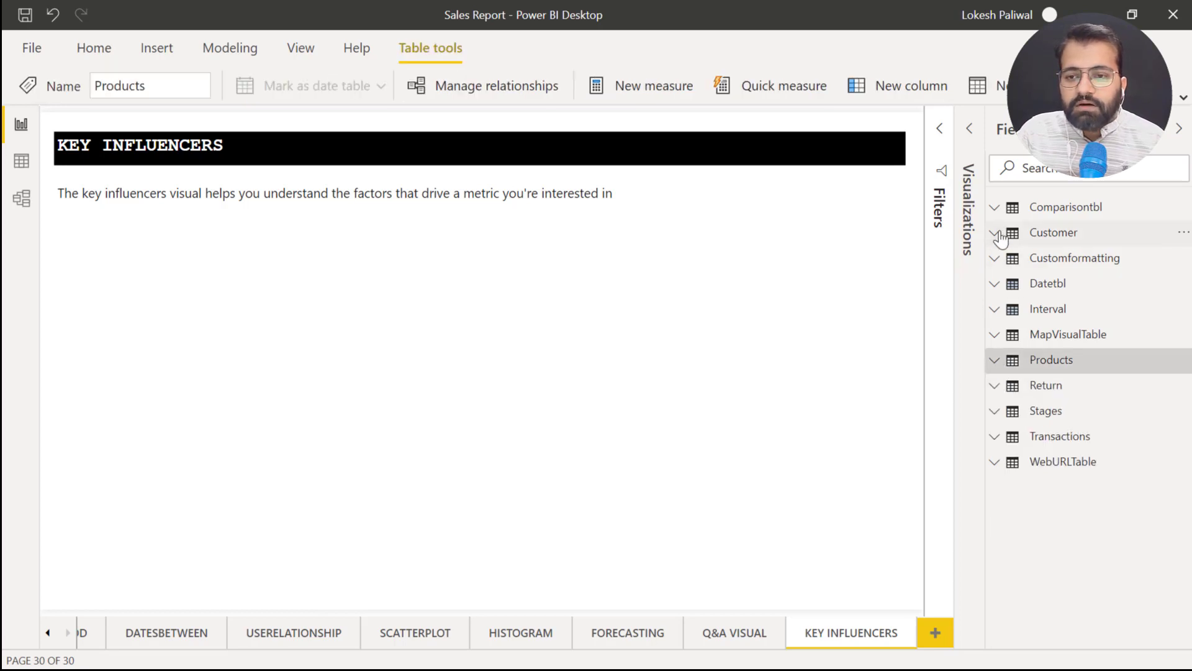
left_click(995, 232)
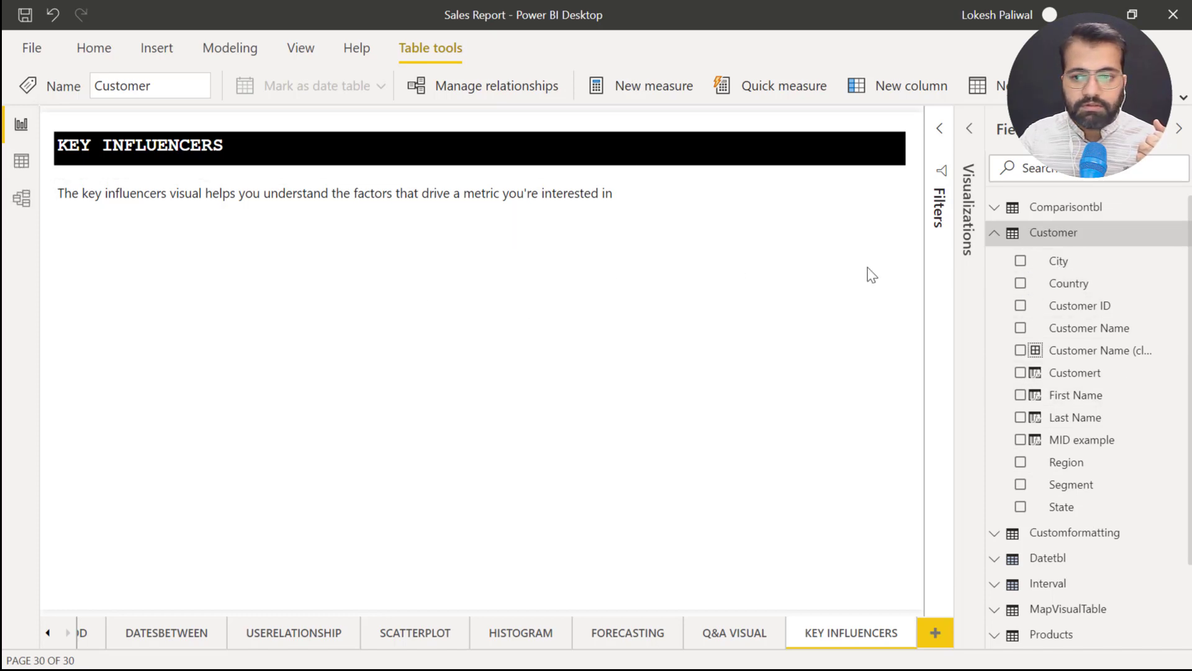
left_click(1183, 234)
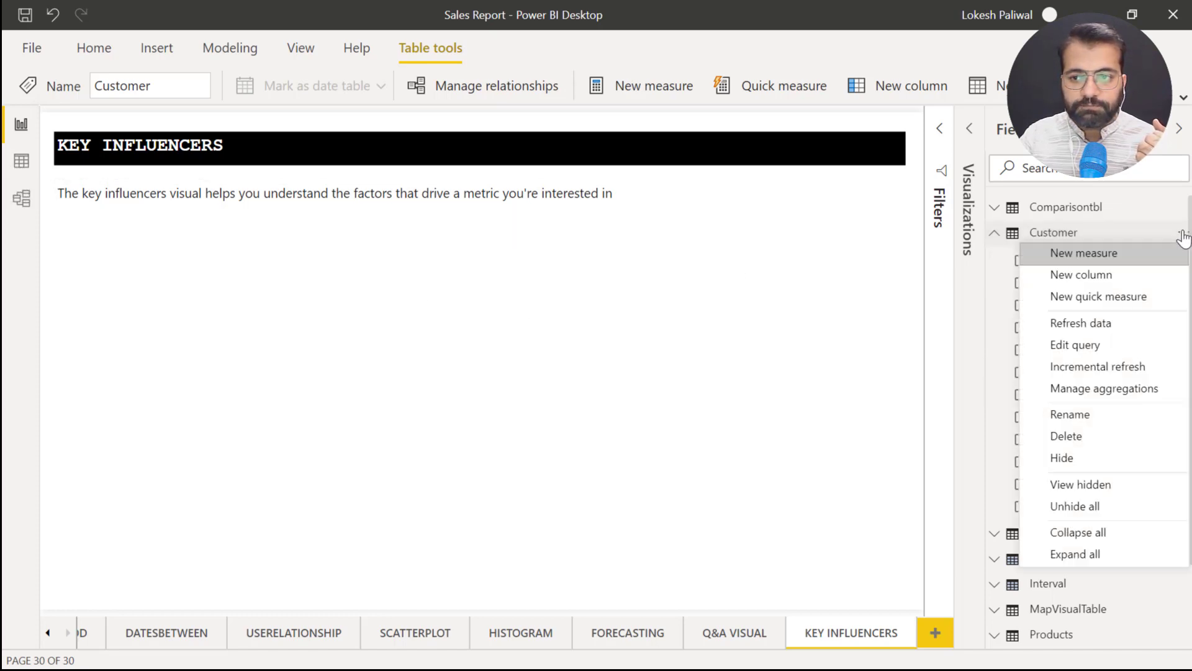
left_click(1084, 276)
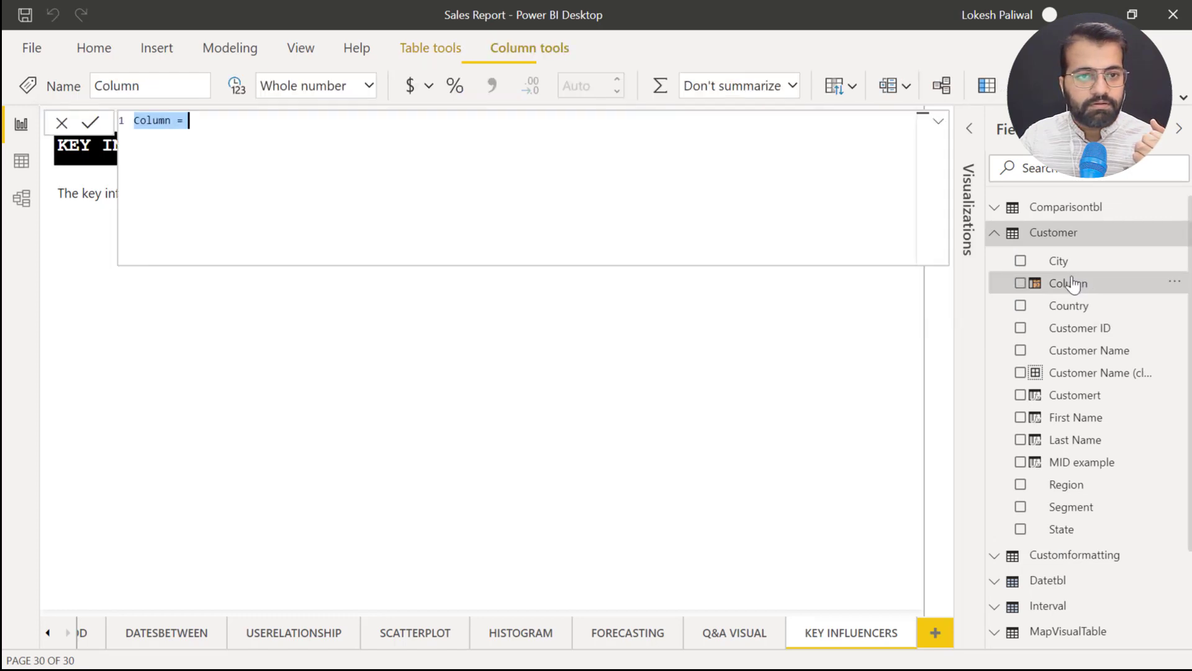
Step: Name the new calculated column CustomerType in its formula and start a second formula line
left_click(267, 147)
key("Left")
key("Left")
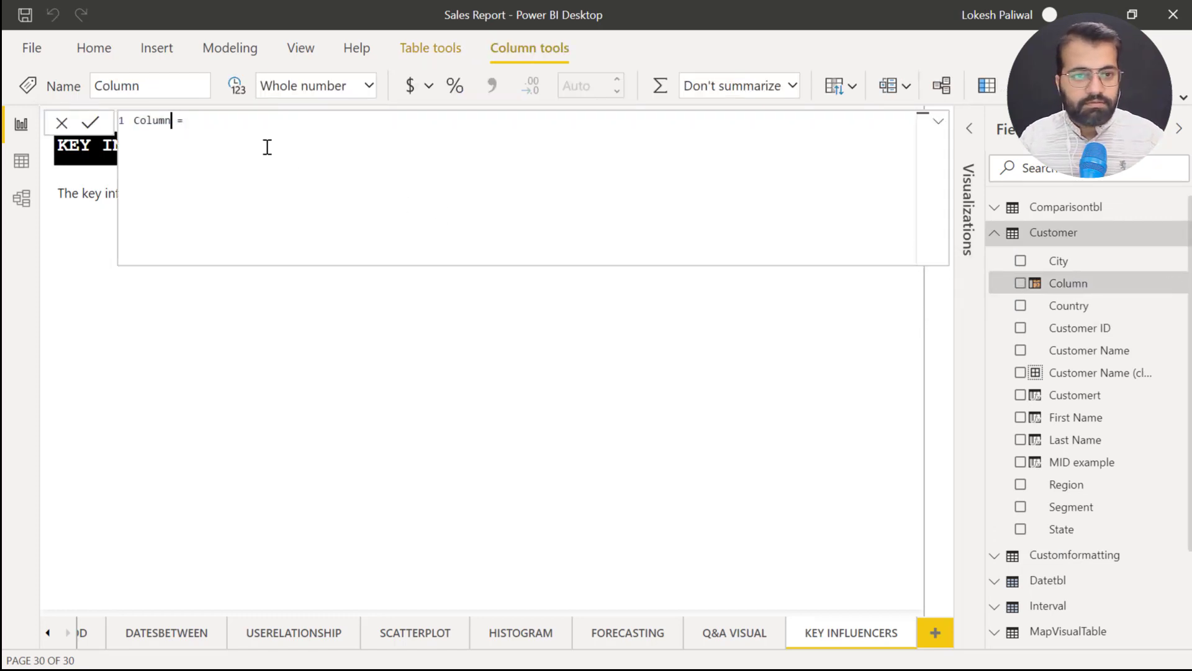
key("shift+Left")
key("shift+Left")
key("shift+Left")
key("shift+Left")
key("shift+Left")
key("shift+Left")
type("CustomerTy")
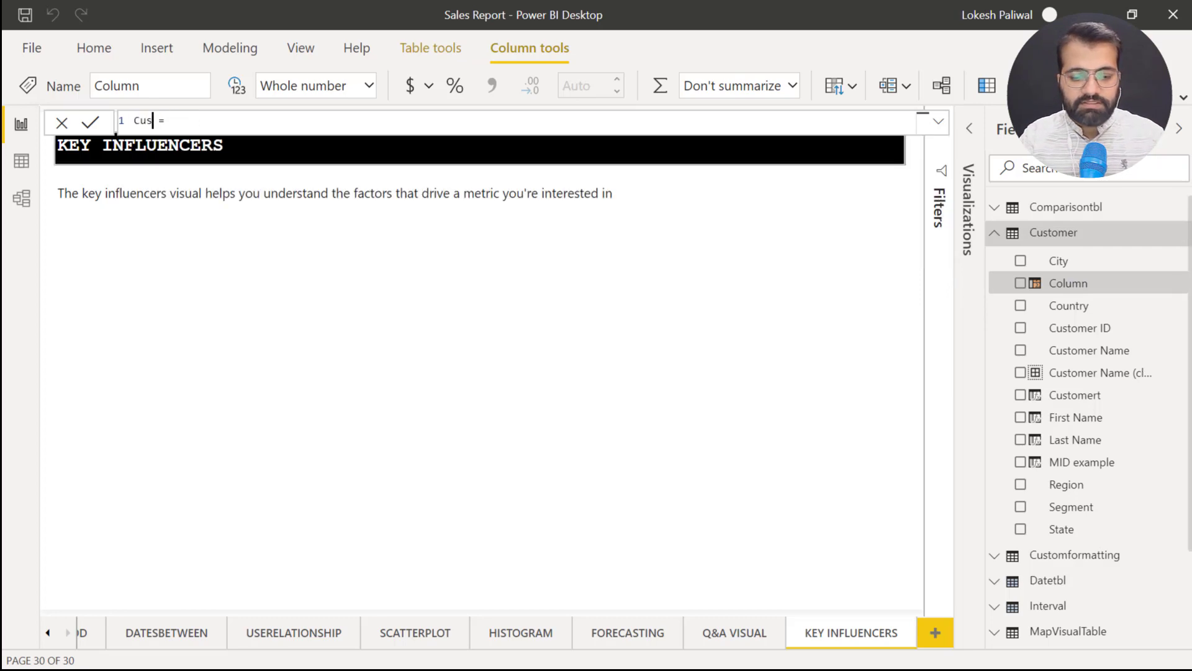
type("pe")
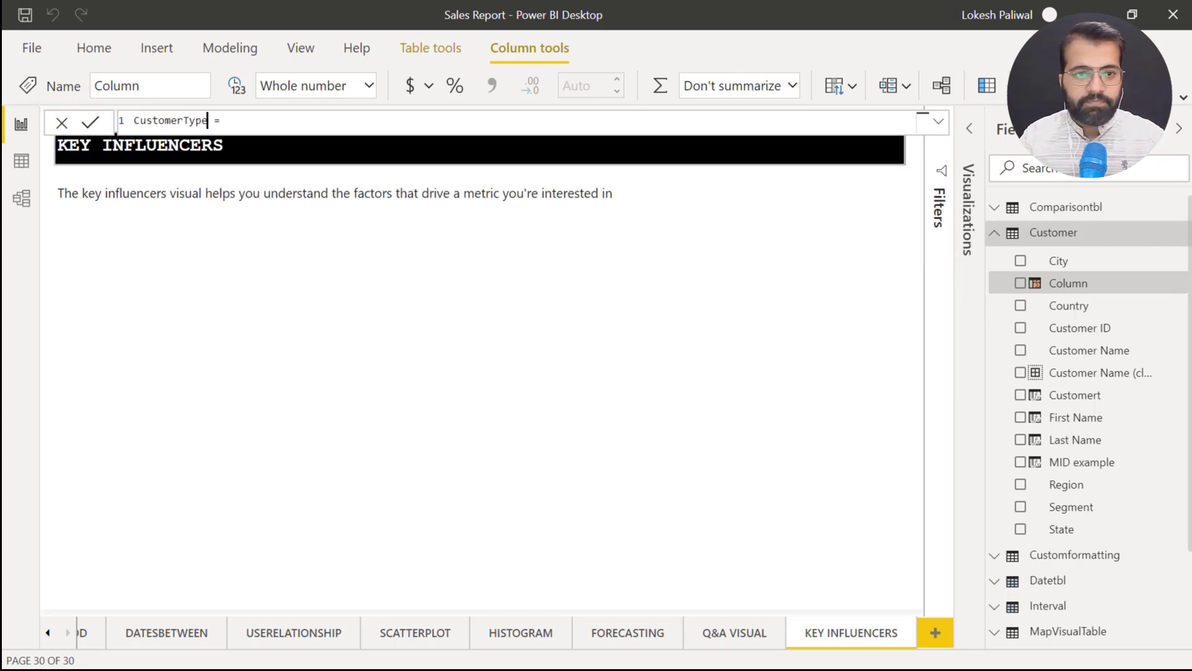
key("End")
key("shift+Return")
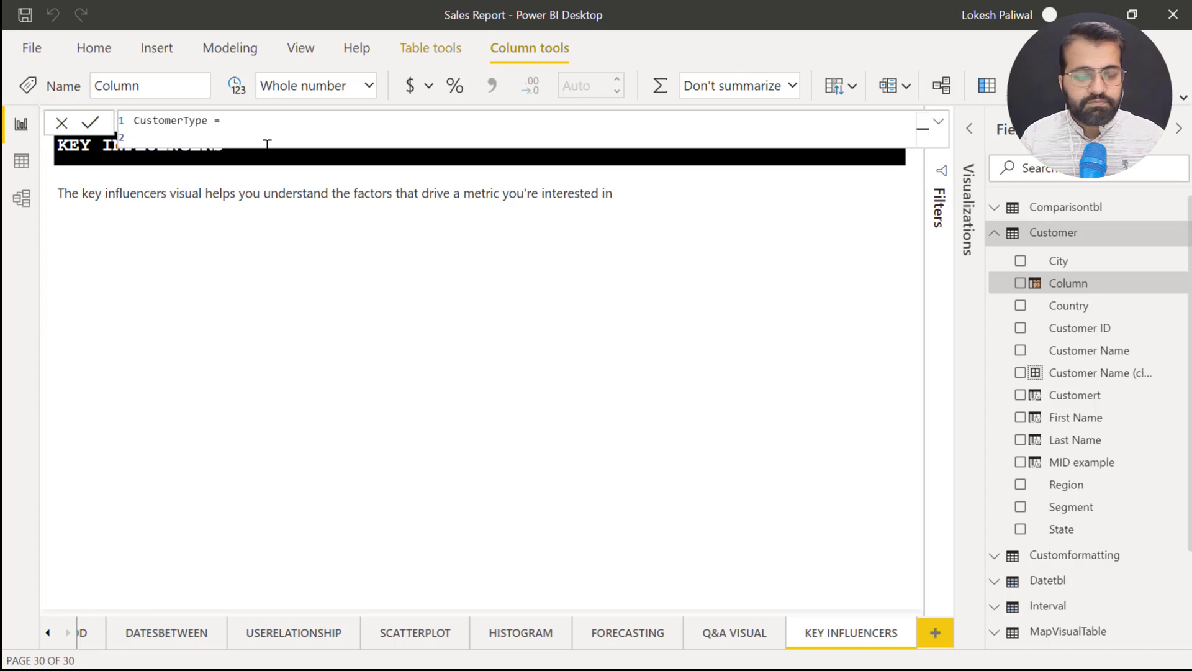
Step: Declare the variable countoforders as a CALCULATE of DISTINCTCOUNT over Transactions[Order ID]
type("var countoforder")
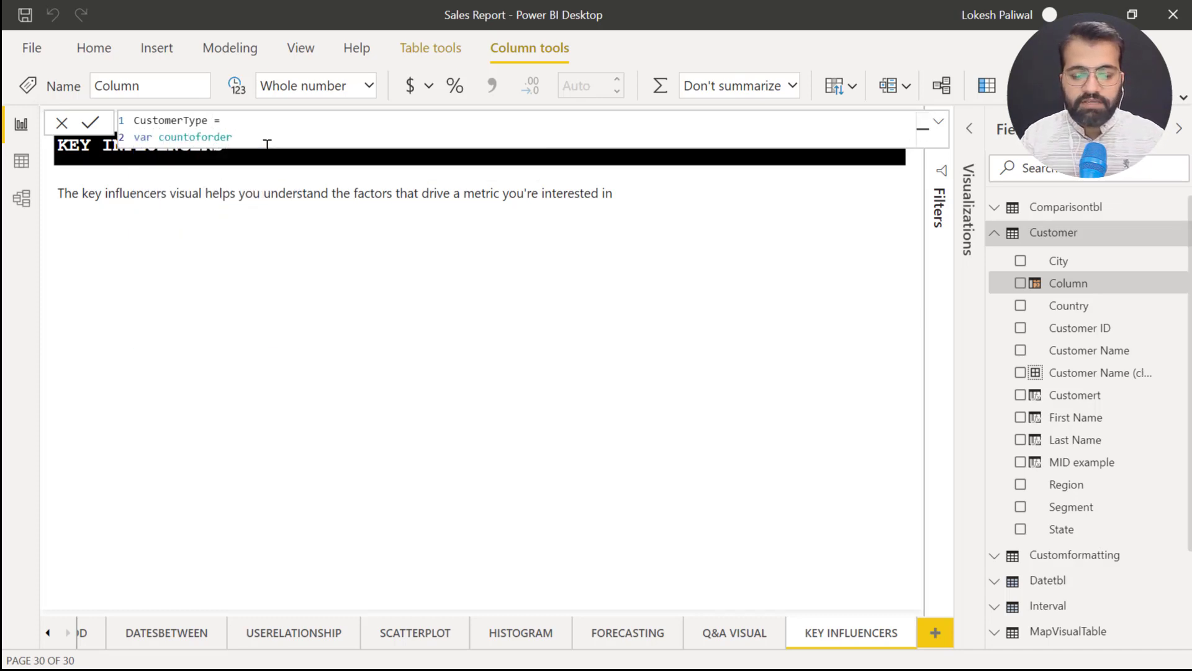
type("s = ")
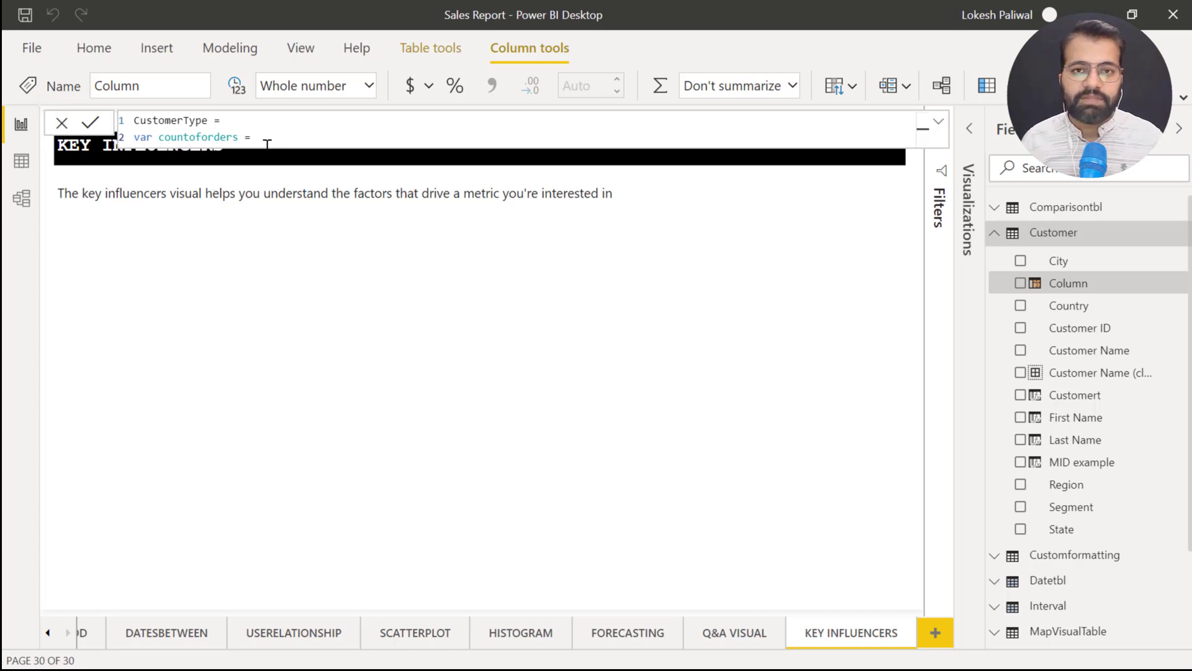
type("calculat")
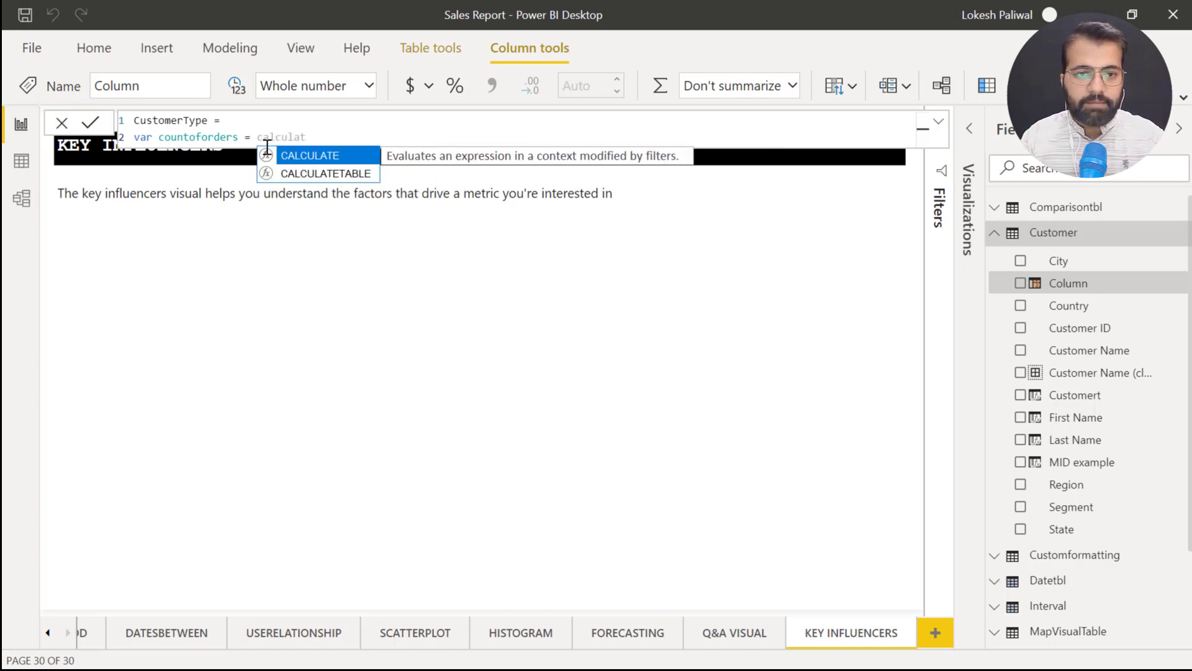
key("Tab")
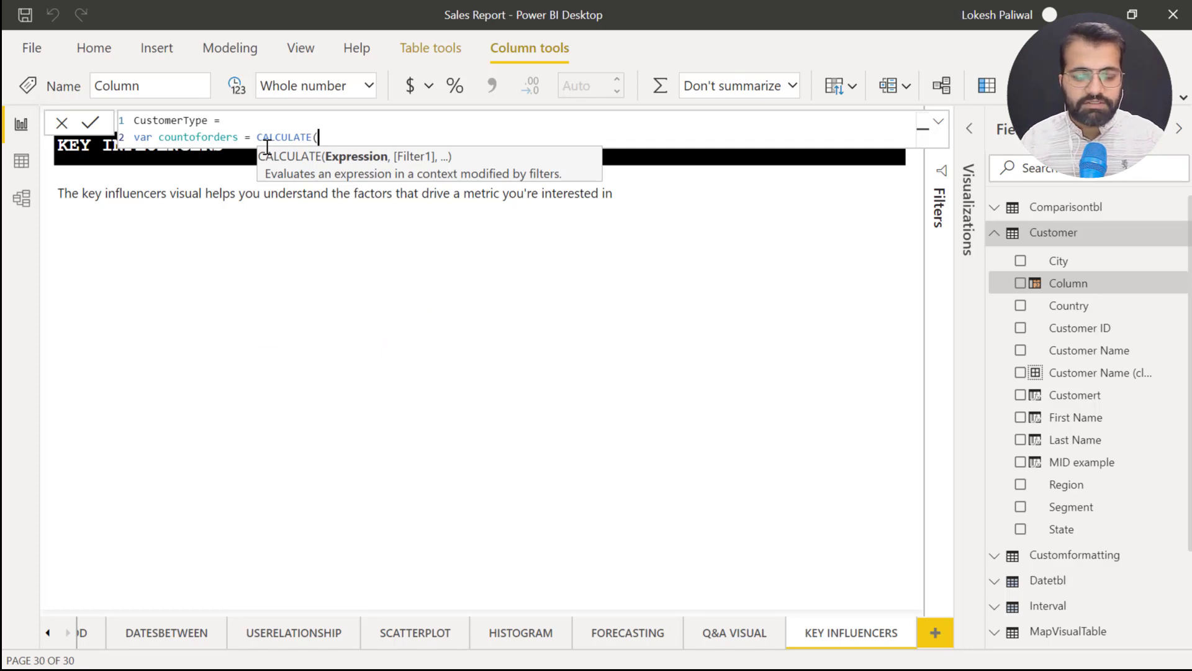
type("dis")
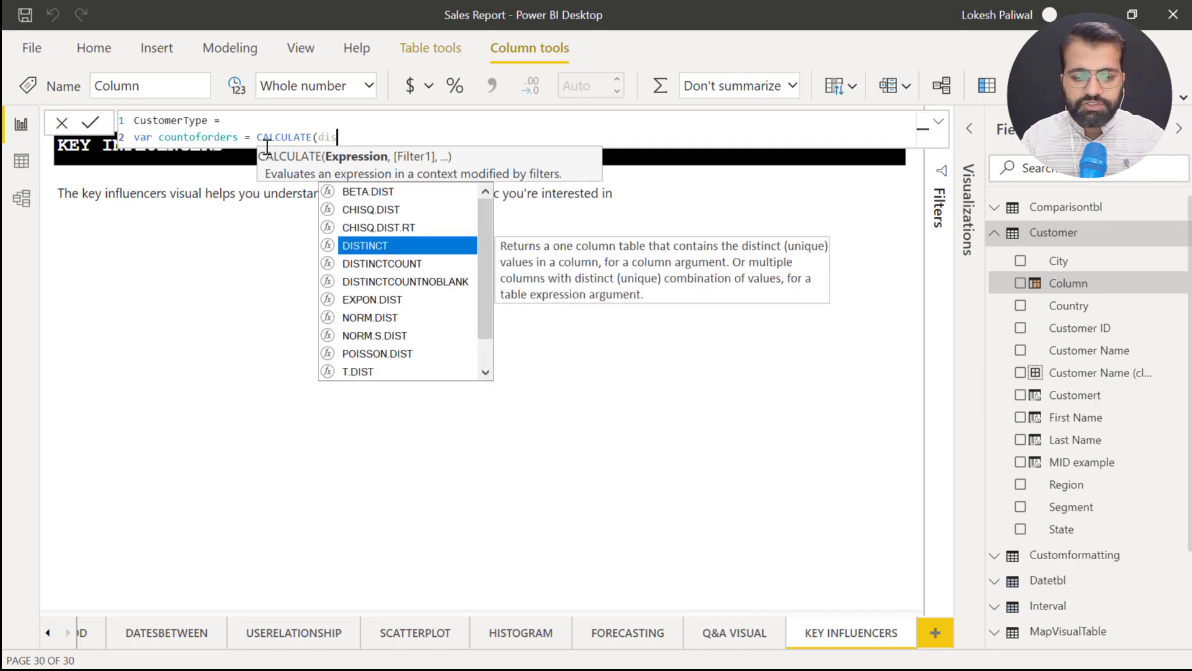
key("Down")
key("Tab")
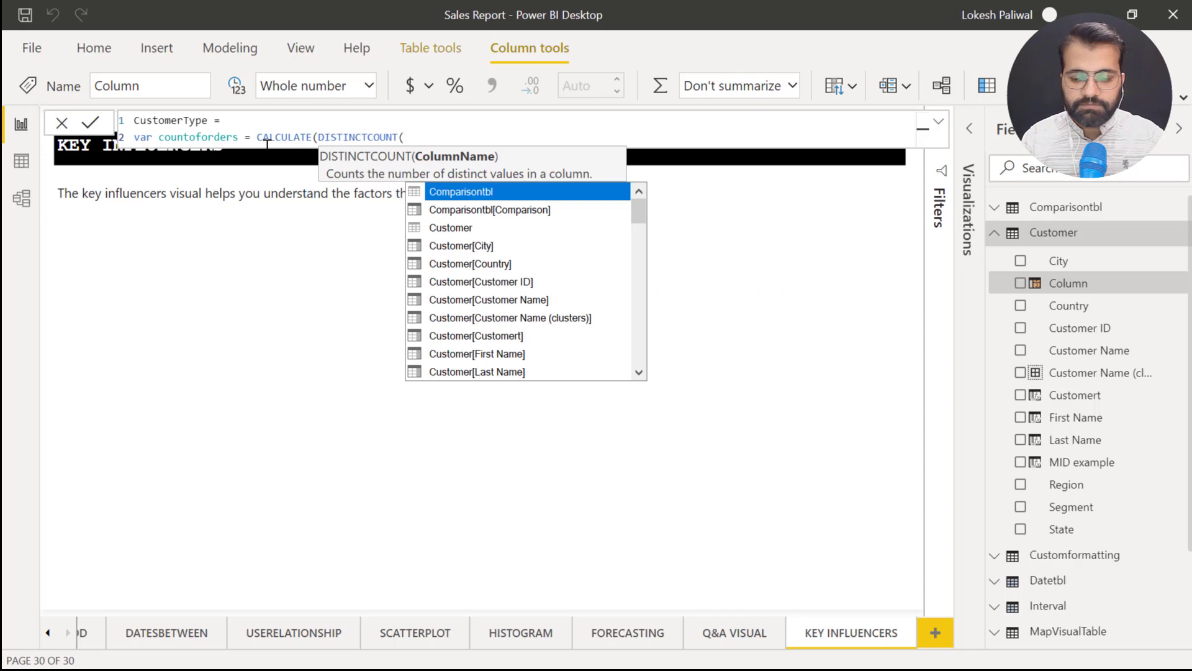
type("order")
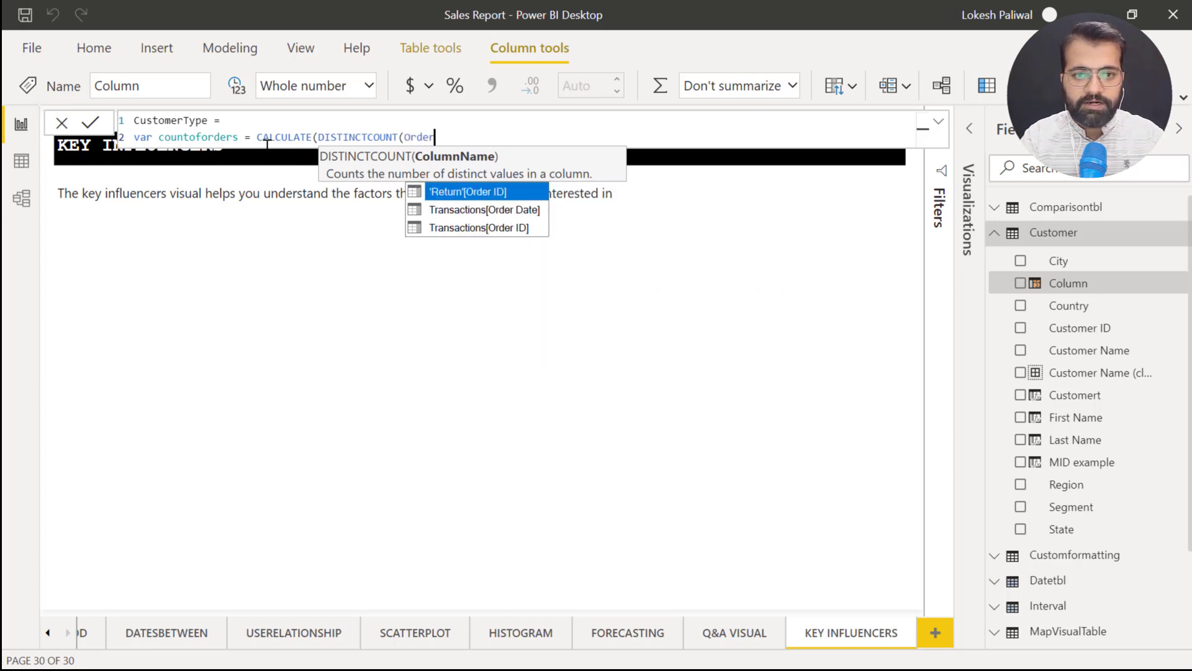
key("Down")
key("Down")
key("Tab")
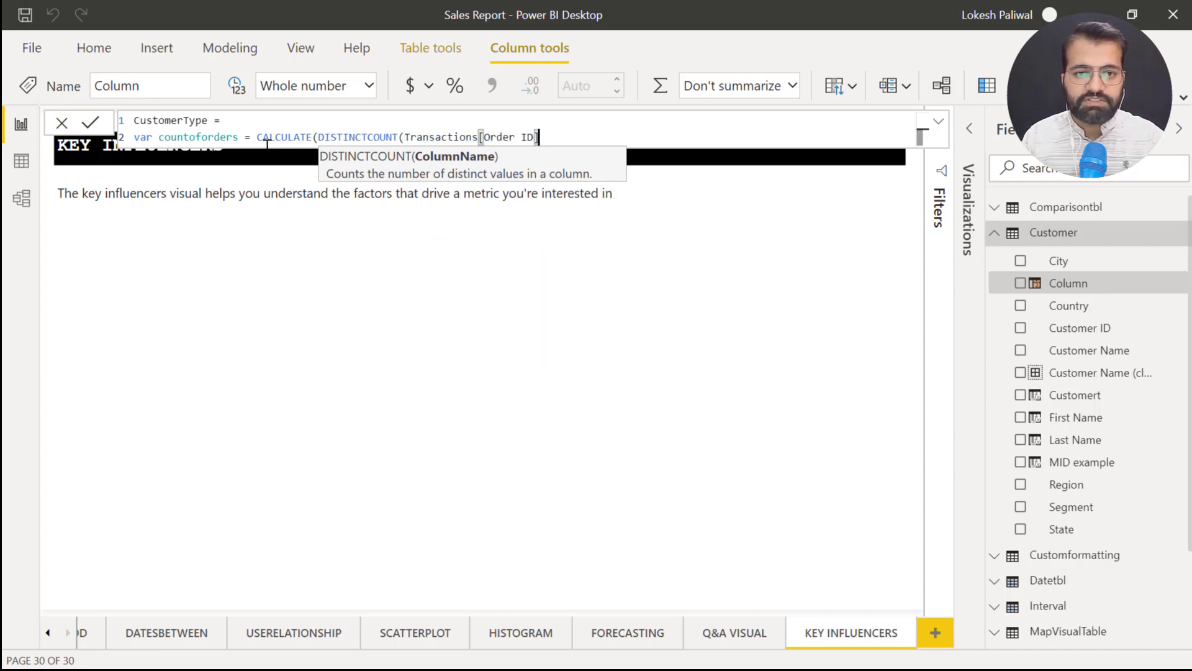
type("),")
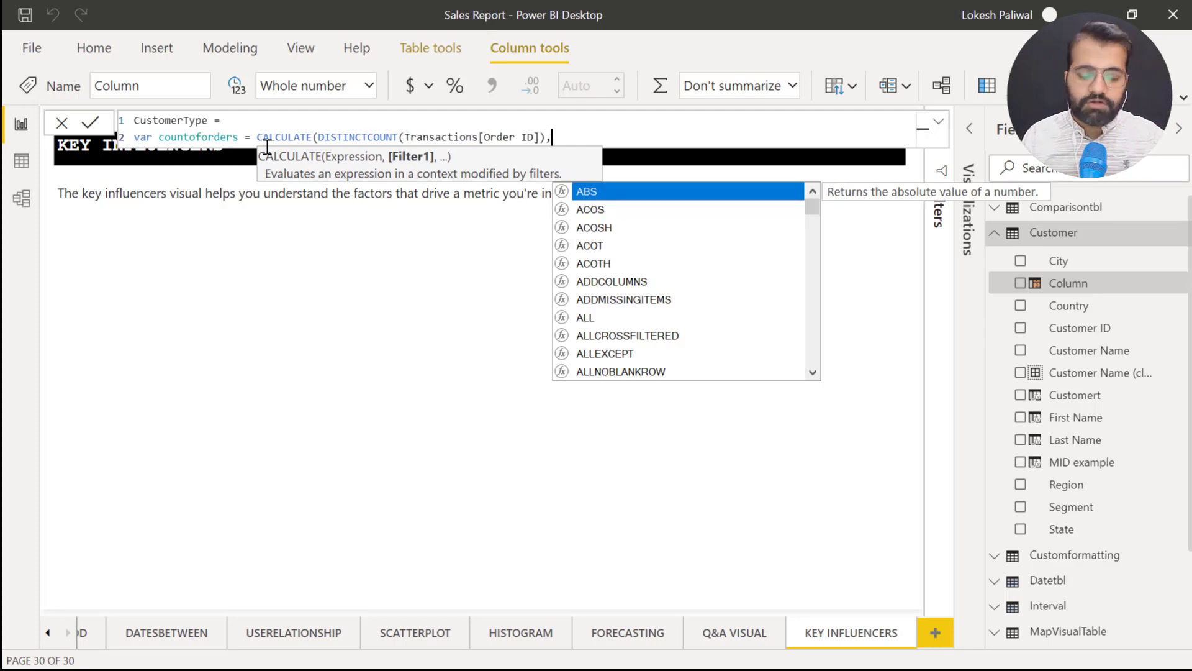
Step: Complete the CALCULATE expression with Transactions[Customer ID] as its filter argument
type("customer")
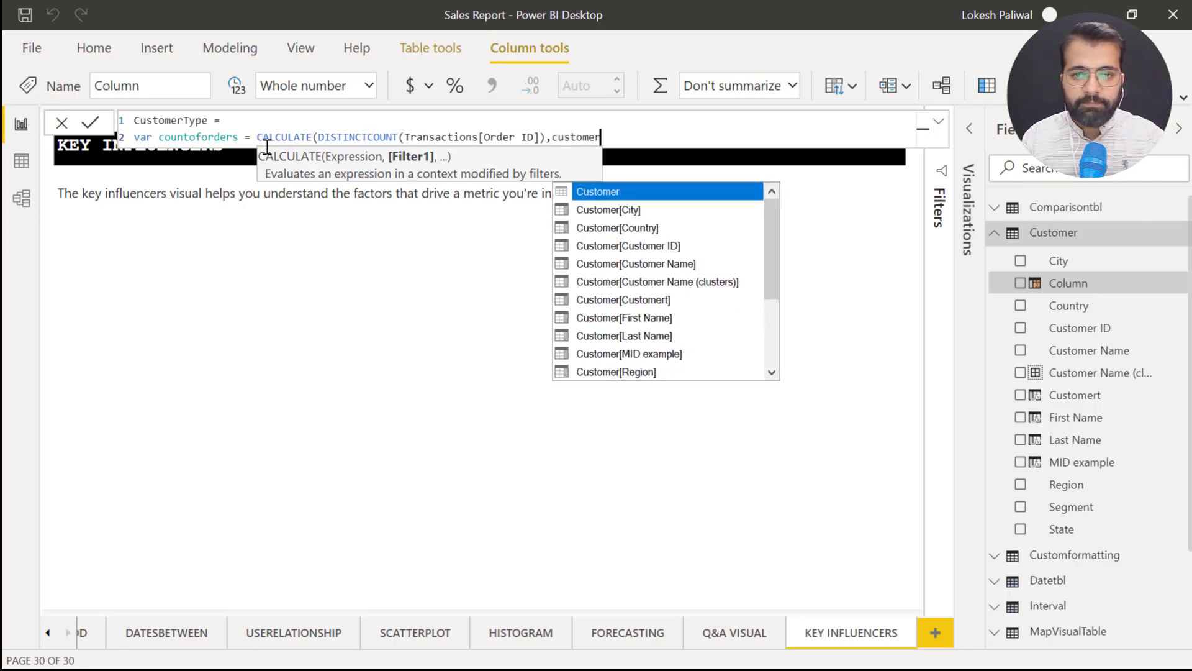
key("Down")
key("Down")
key("Down")
key("Down")
key("Down")
key("Down")
key("Down")
key("Down")
key("Down")
key("Down")
key("Down")
key("Down")
key("Down")
key("Down")
key("Down")
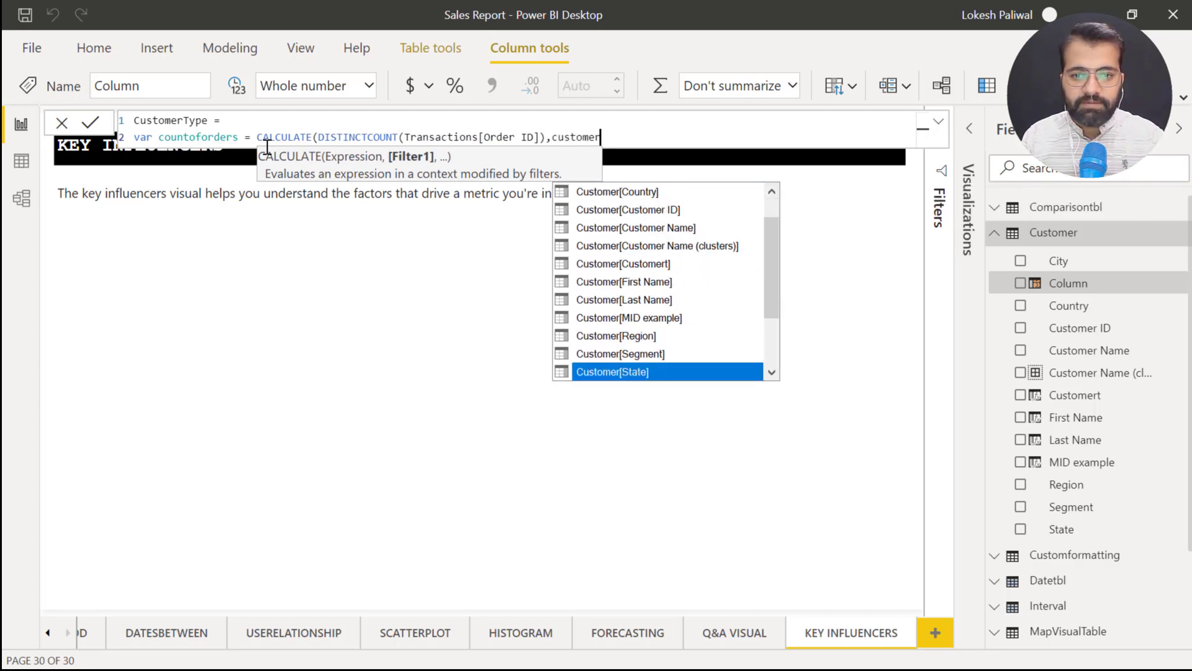
key("Up")
key("Tab")
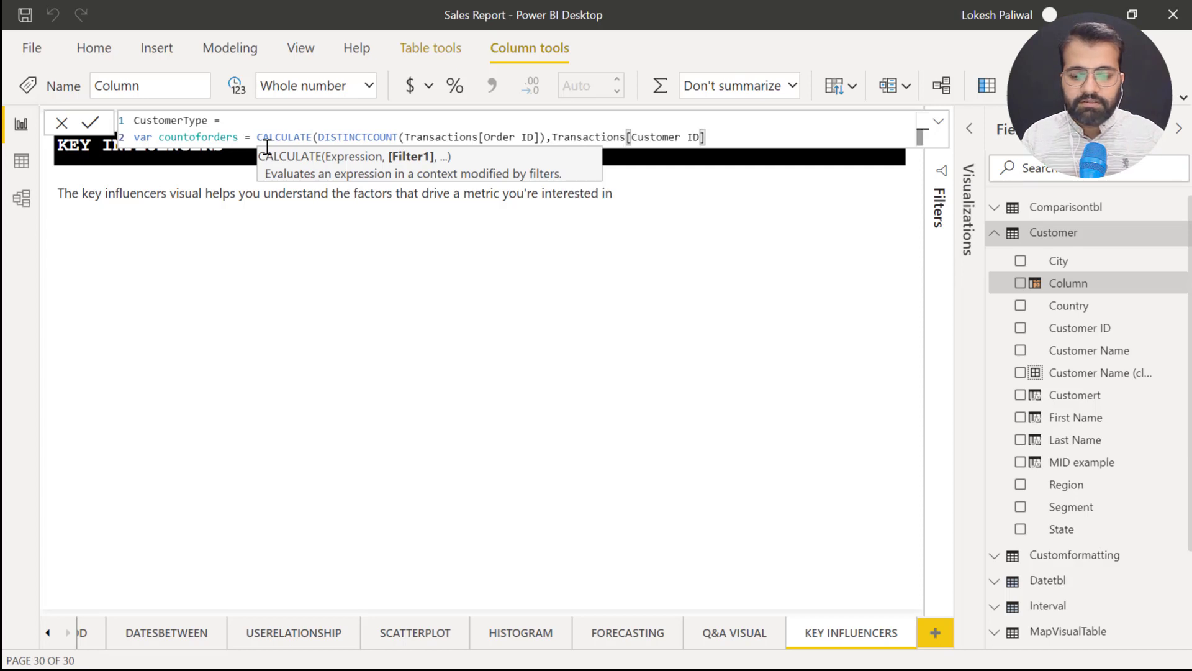
type(")")
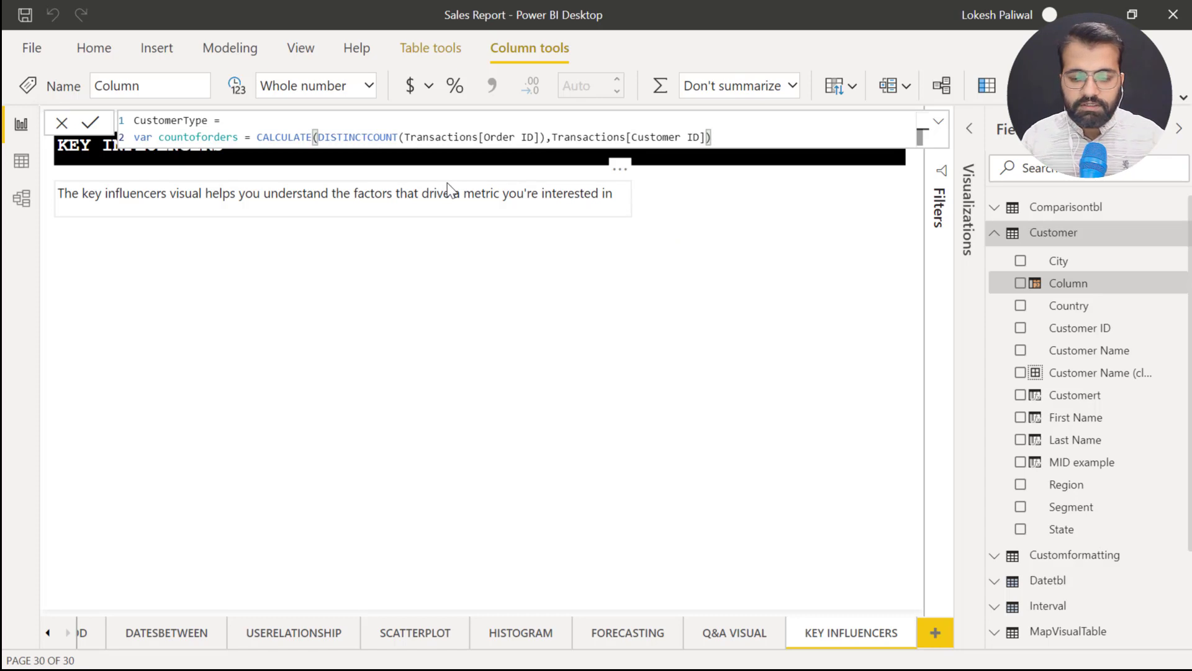
Step: Declare the variable Customertype with an IF that gives "Single Order" when countoforders = 1 and "Multiple Orders" otherwise
key("shift+Return")
type("var")
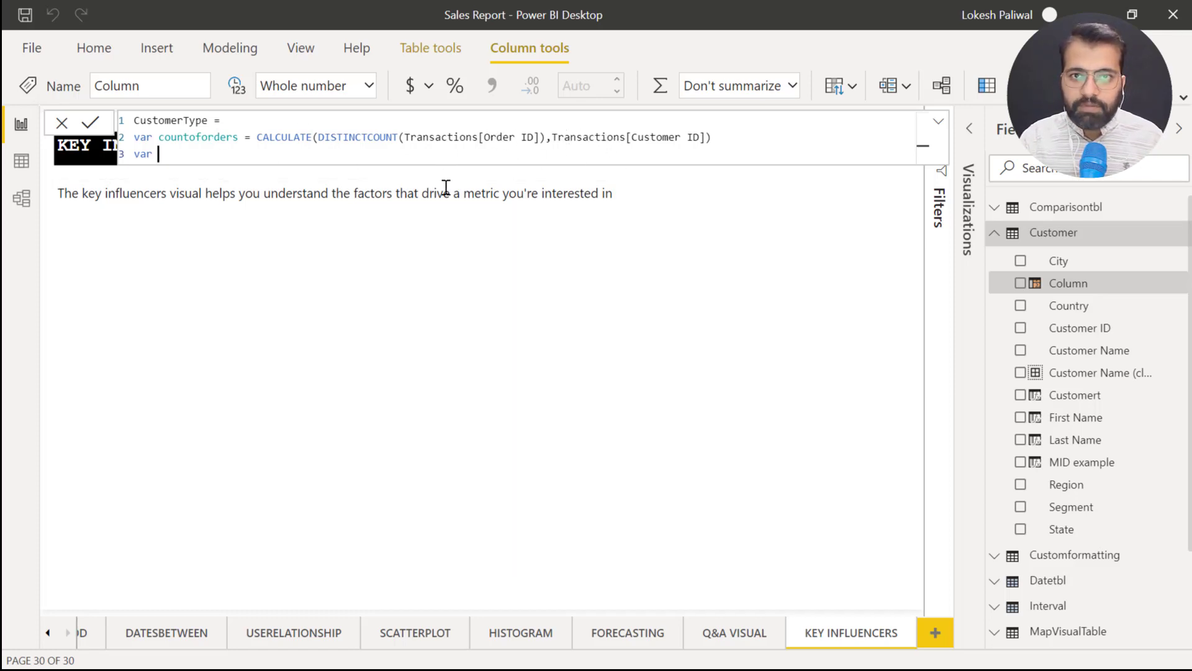
type("Customer")
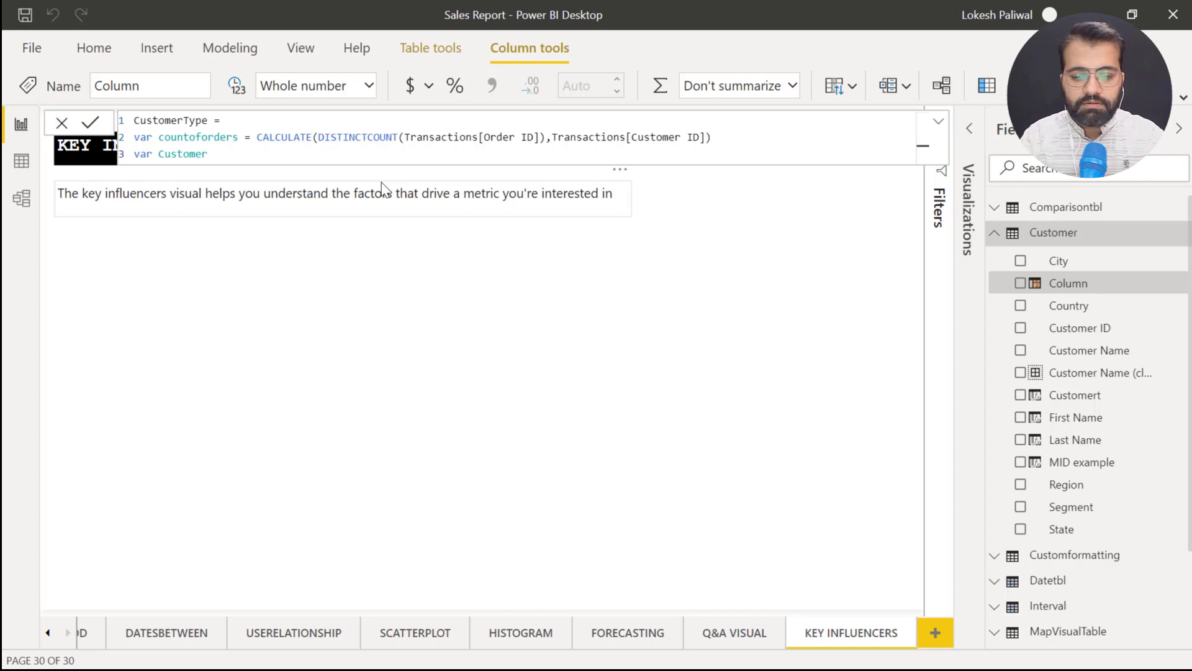
type("type = I")
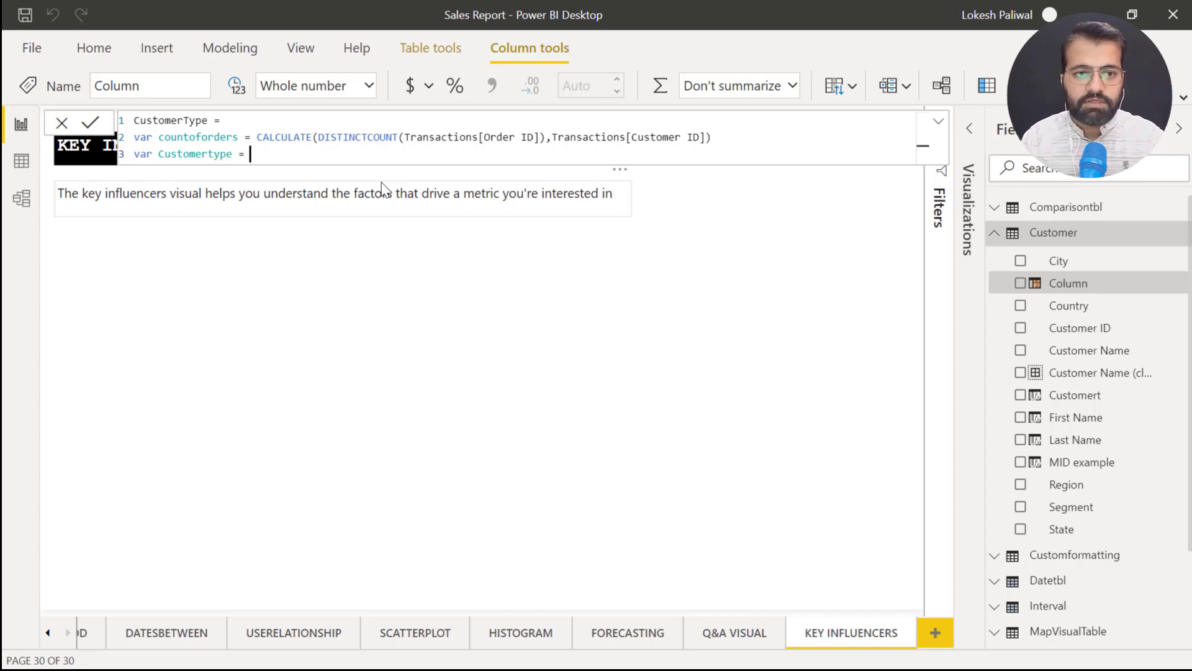
type("f(")
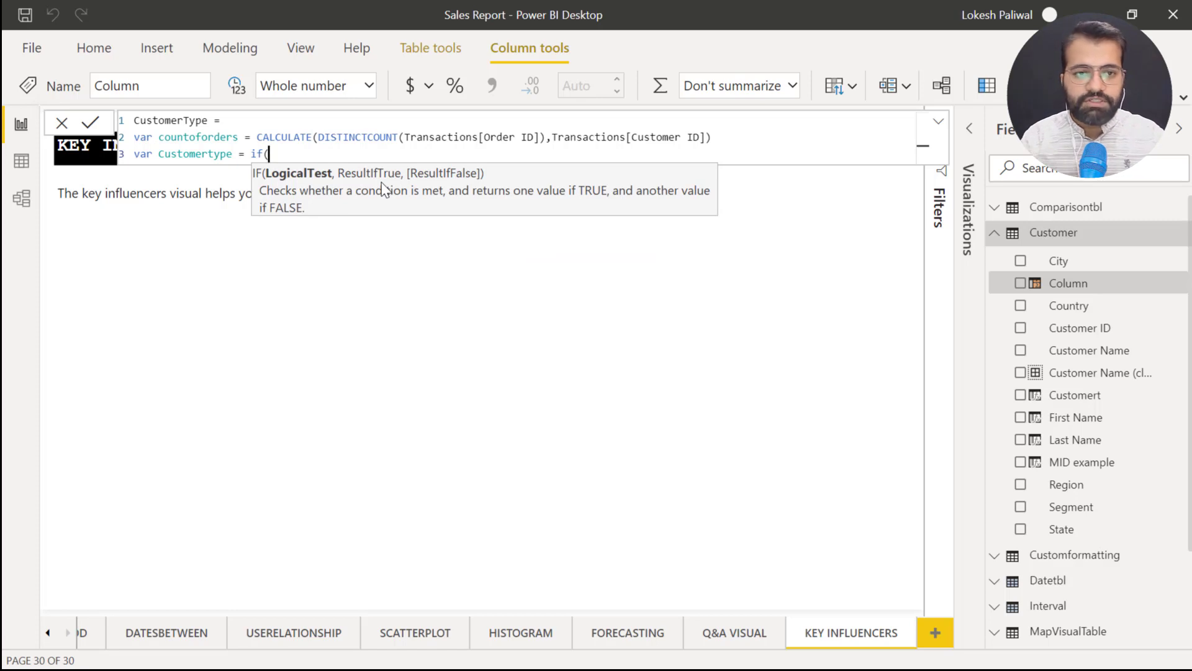
type("countof")
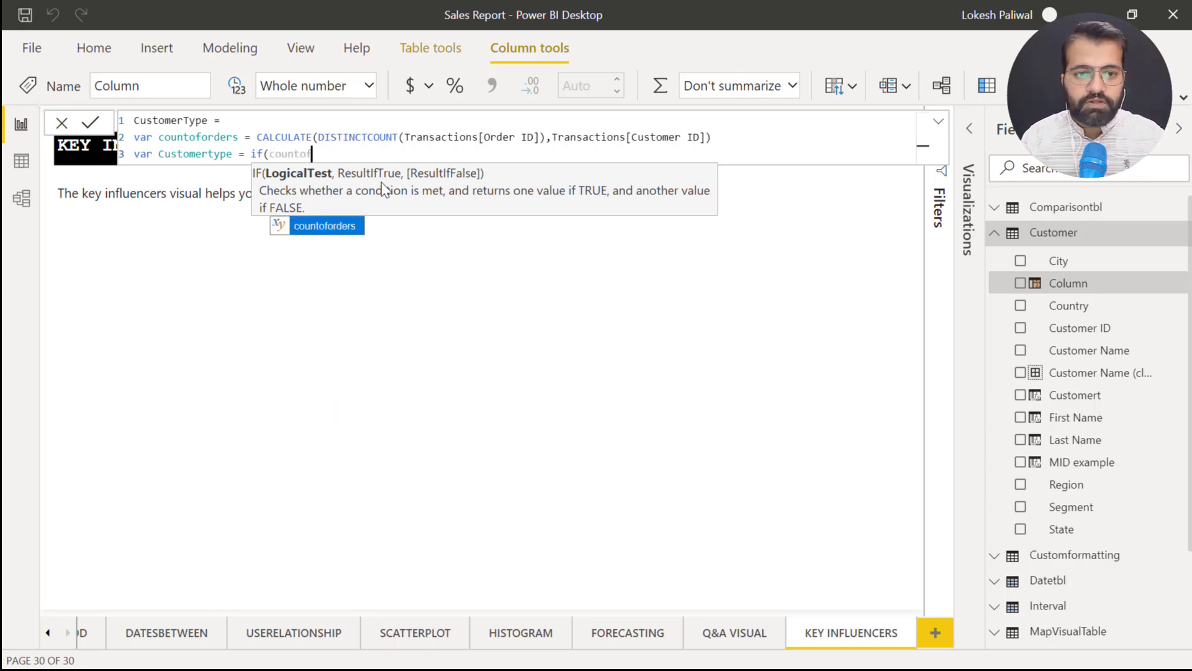
key("Tab")
type("=")
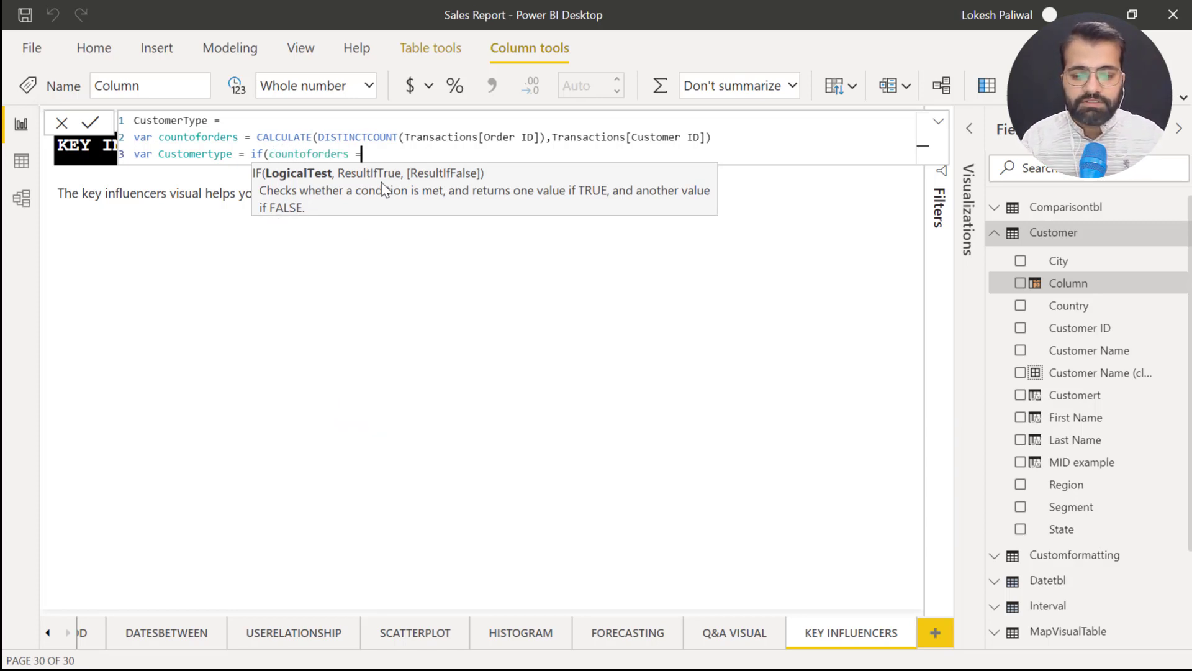
type(" 1, \"Single ")
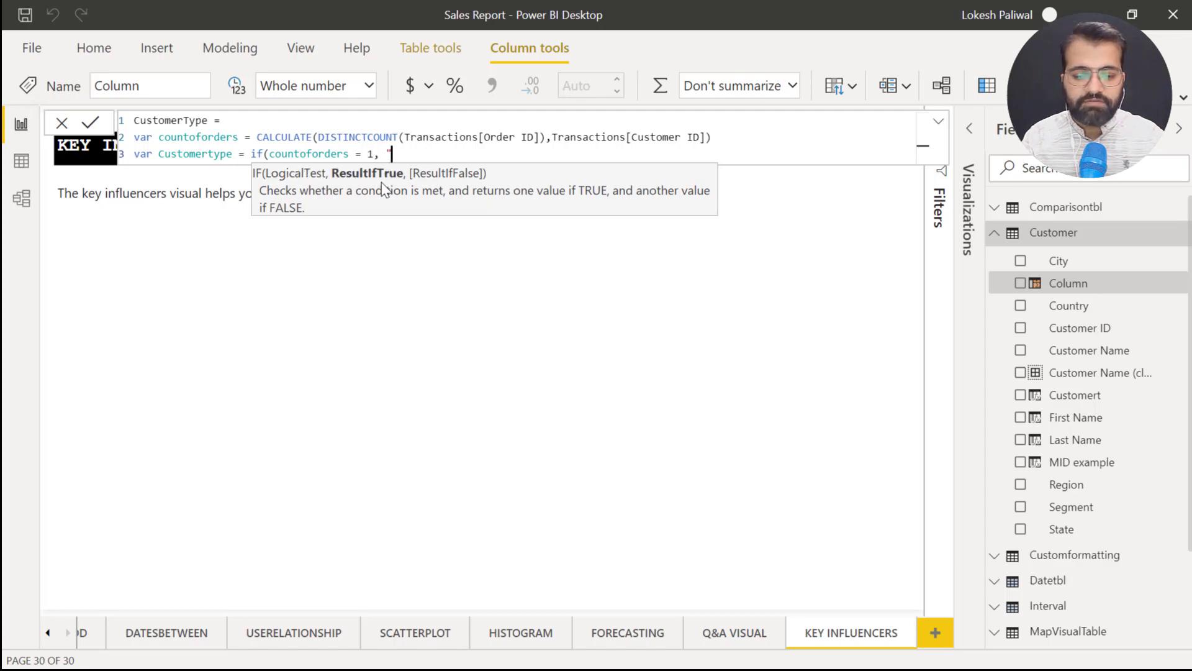
type("Order\"")
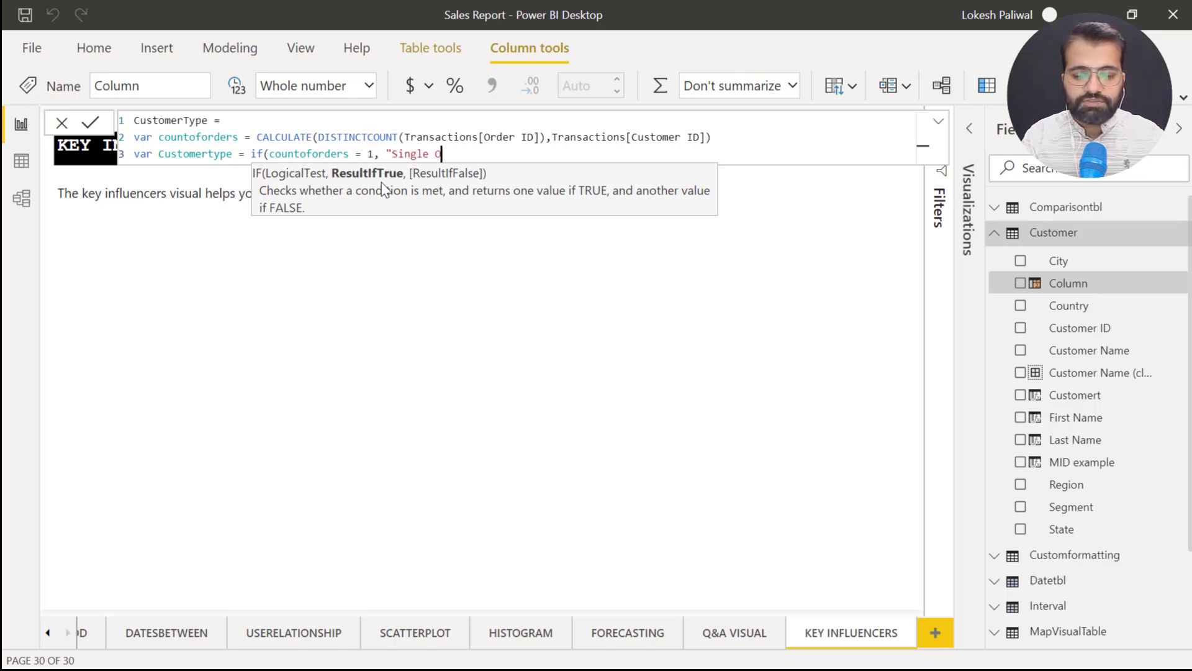
type(",")
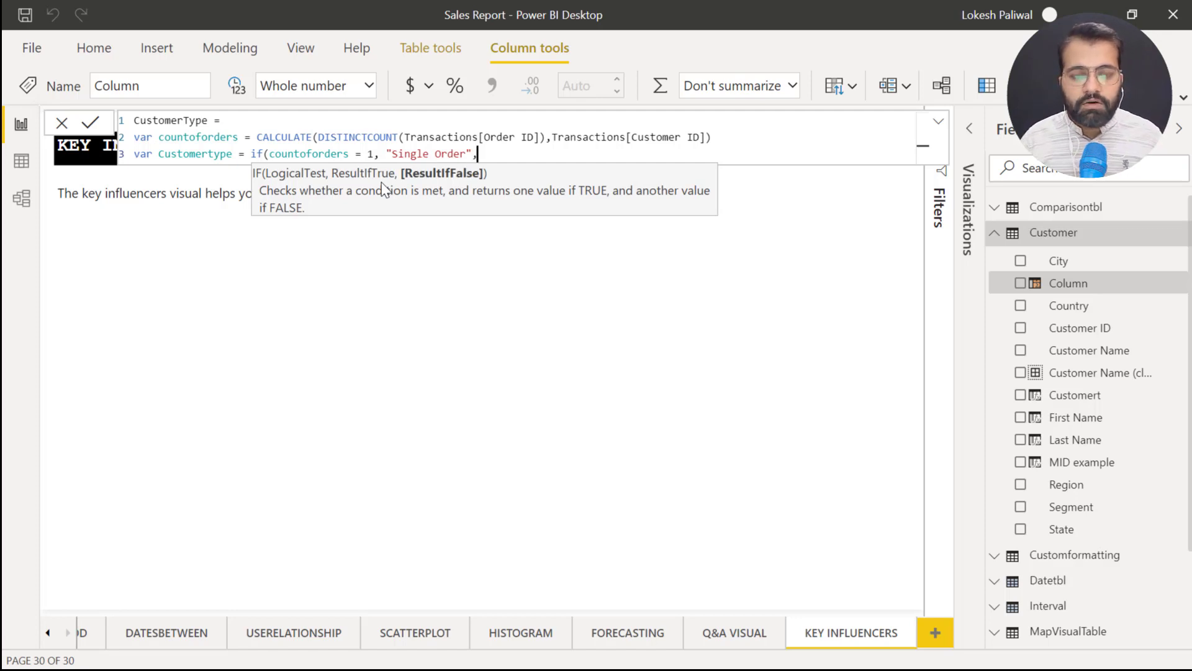
type("\"Multiple")
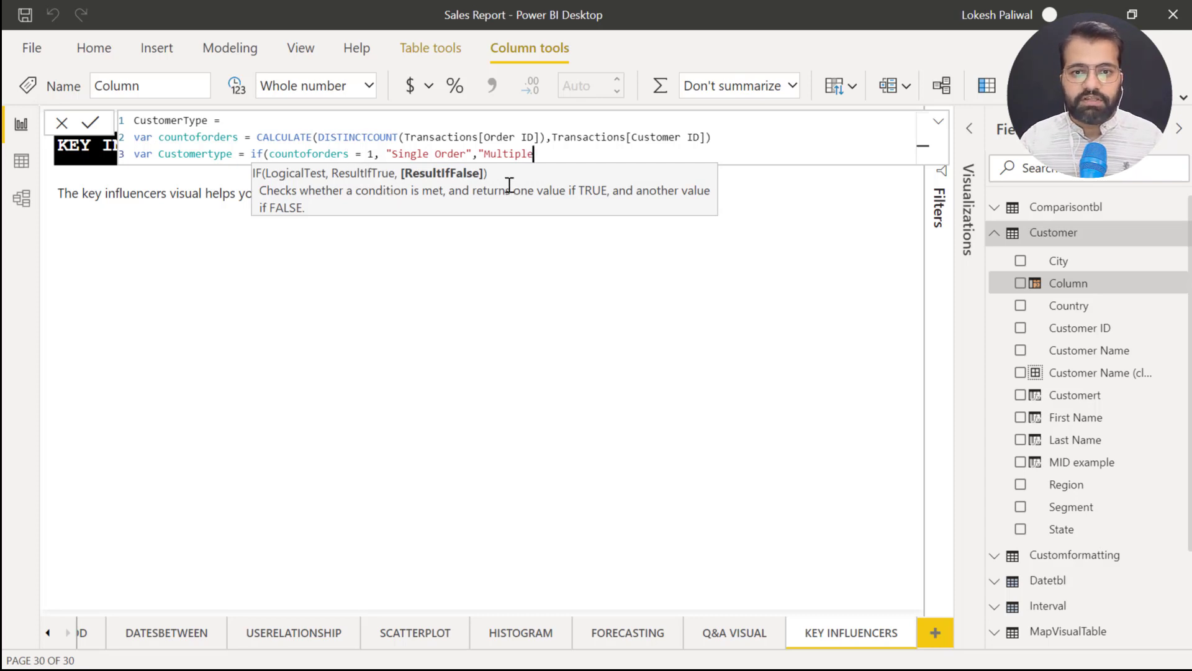
type("Orders")
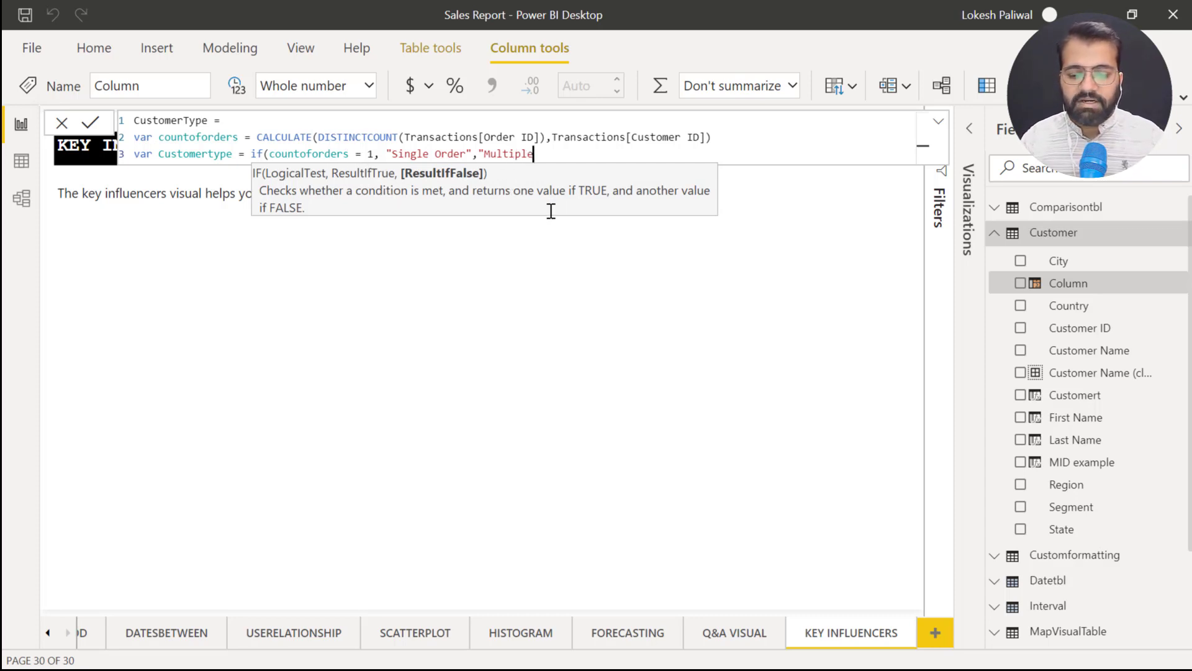
type("\")")
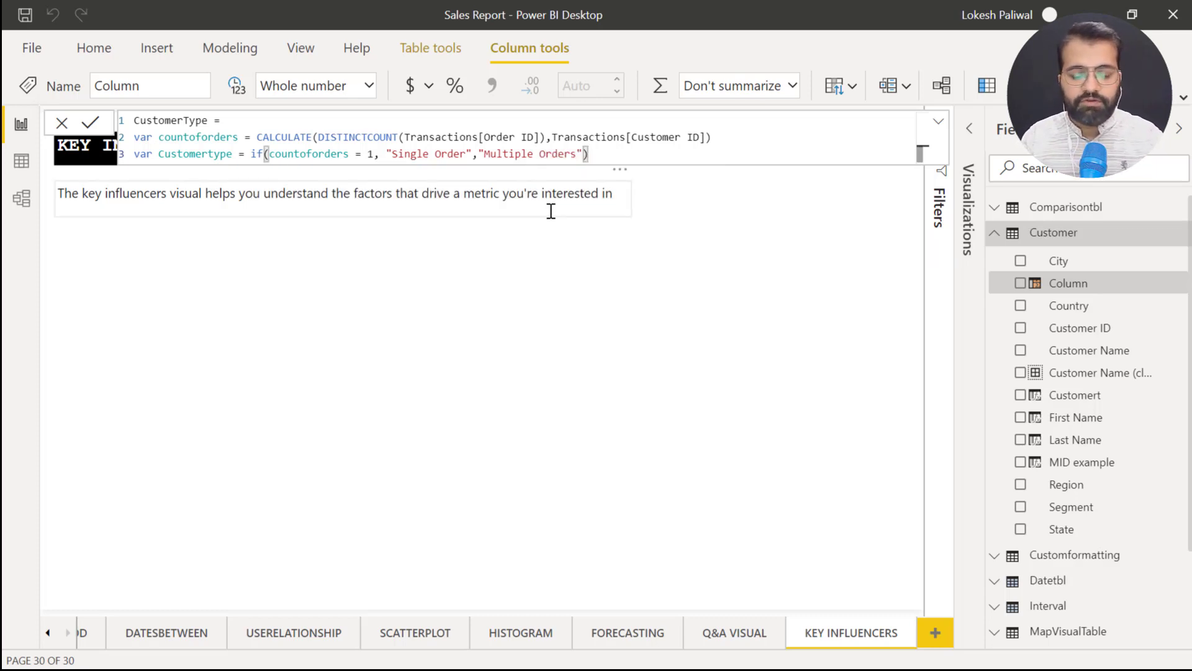
Step: Complete the column formula with a return clause that outputs the Customertype variable and commit the CustomerType column
key("Return")
type("return")
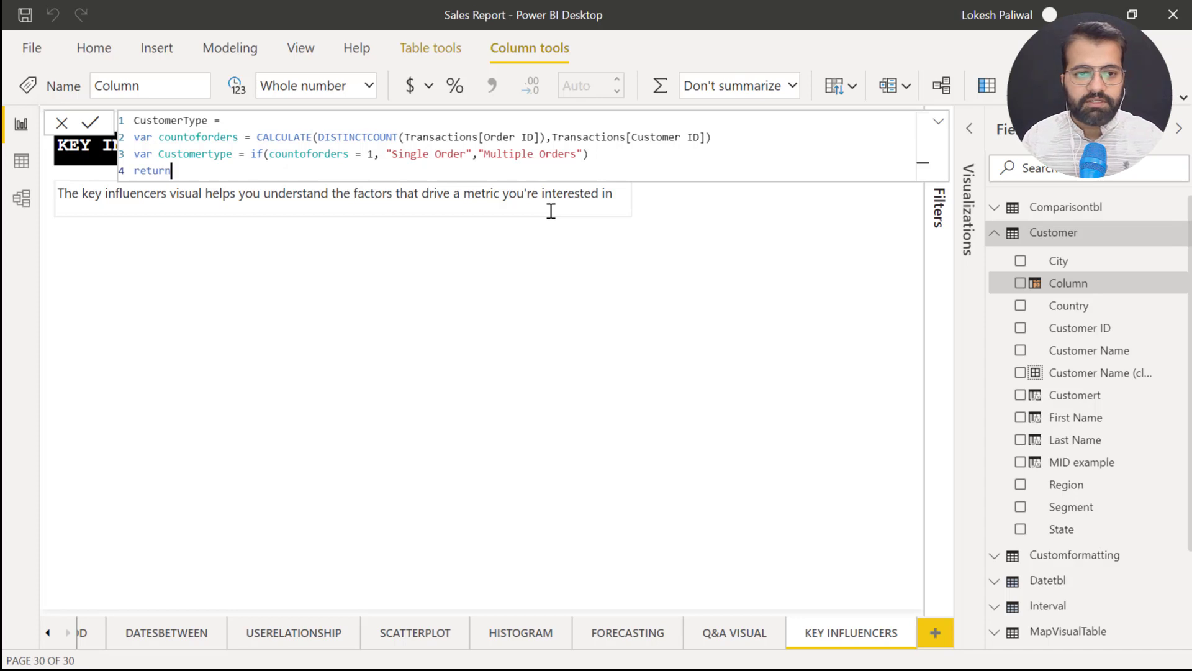
key("Return")
key("Tab")
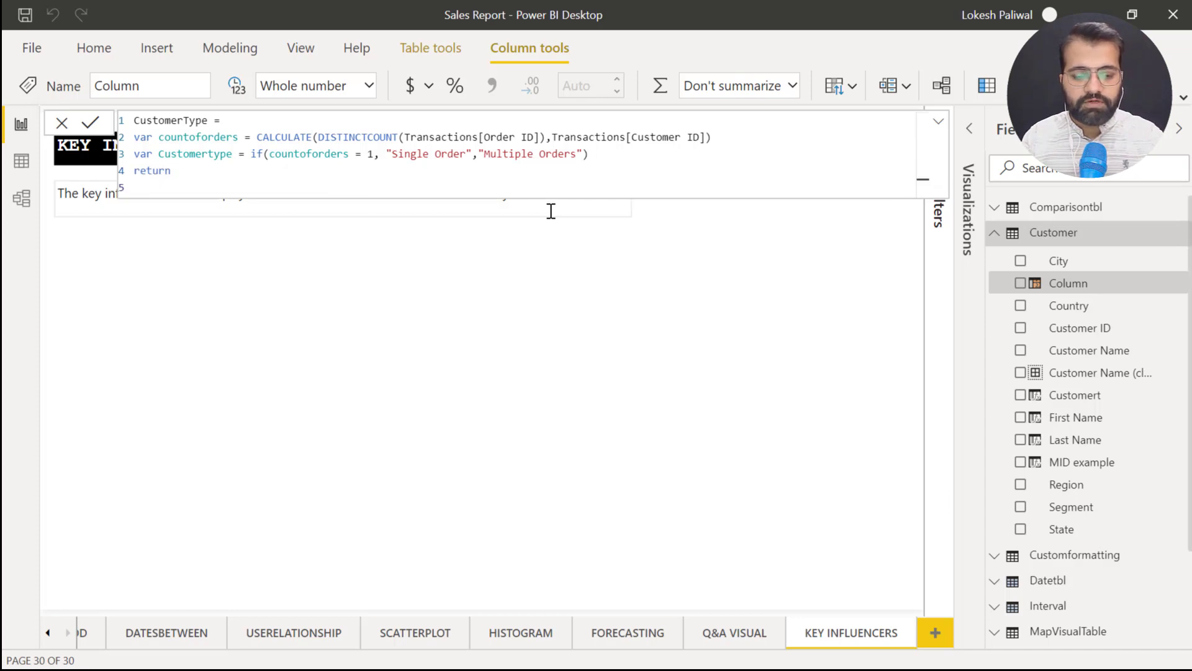
type("custom")
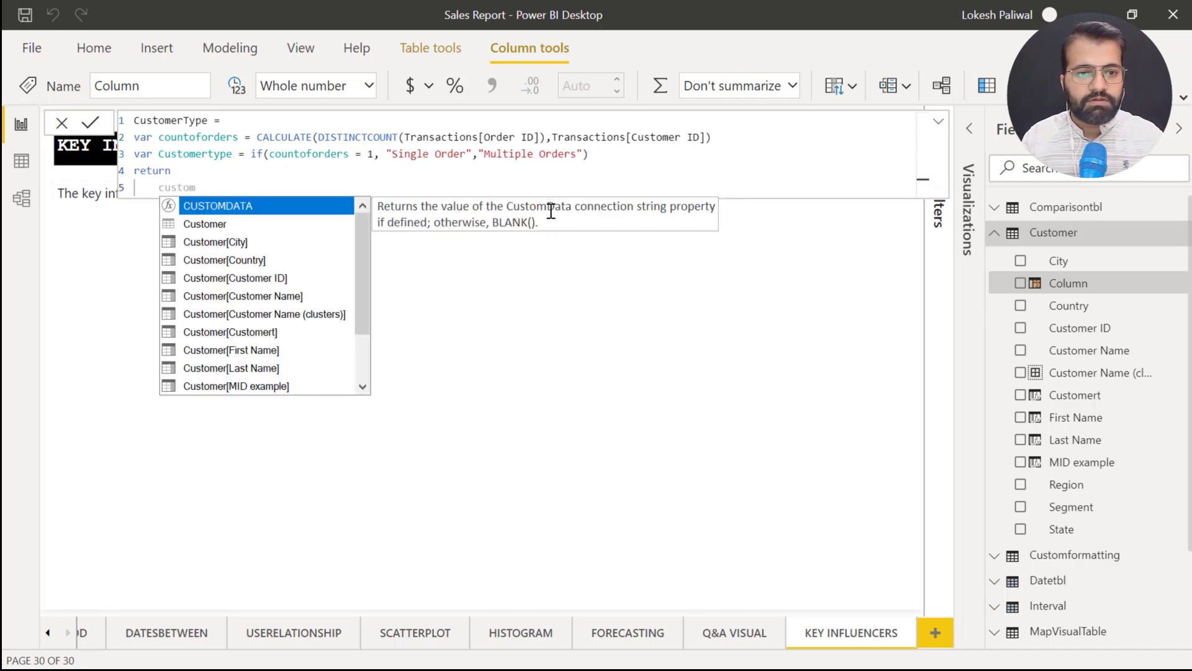
key("Down")
key("Down")
key("Down")
key("Down")
key("Down")
key("Down")
key("Down")
key("Down")
key("Down")
key("Down")
key("Down")
key("Down")
key("Down")
key("Down")
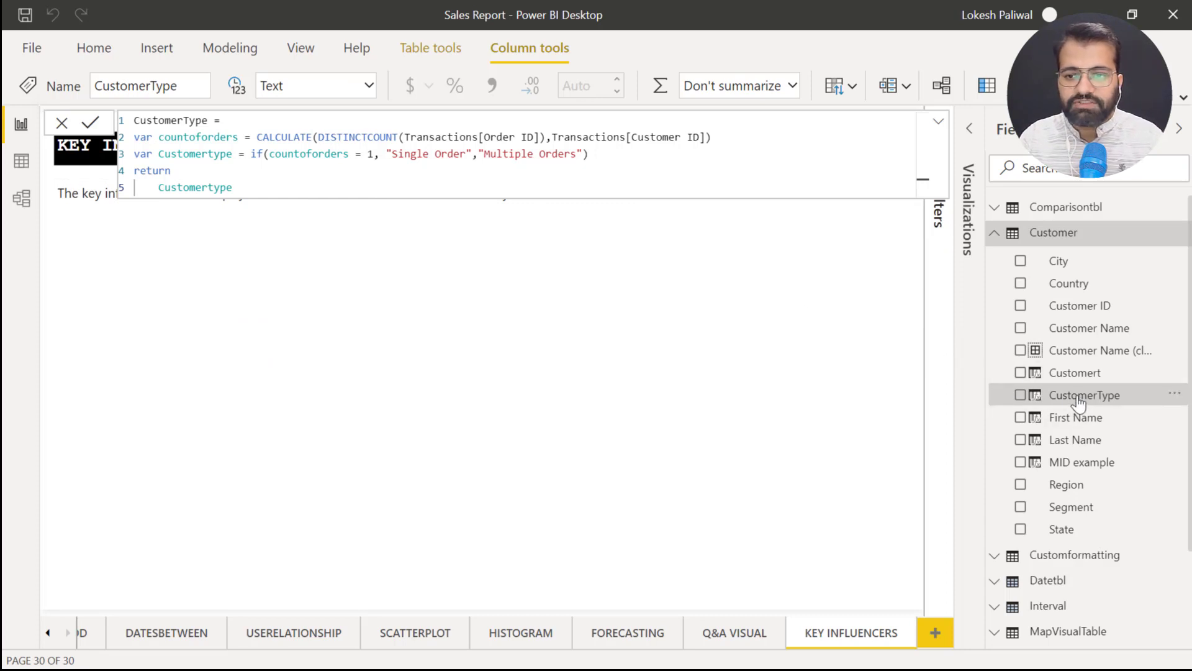
Step: Check the distinct CustomerType values in a temporary, narrowed table on the report page, and delete that table
left_click(448, 312)
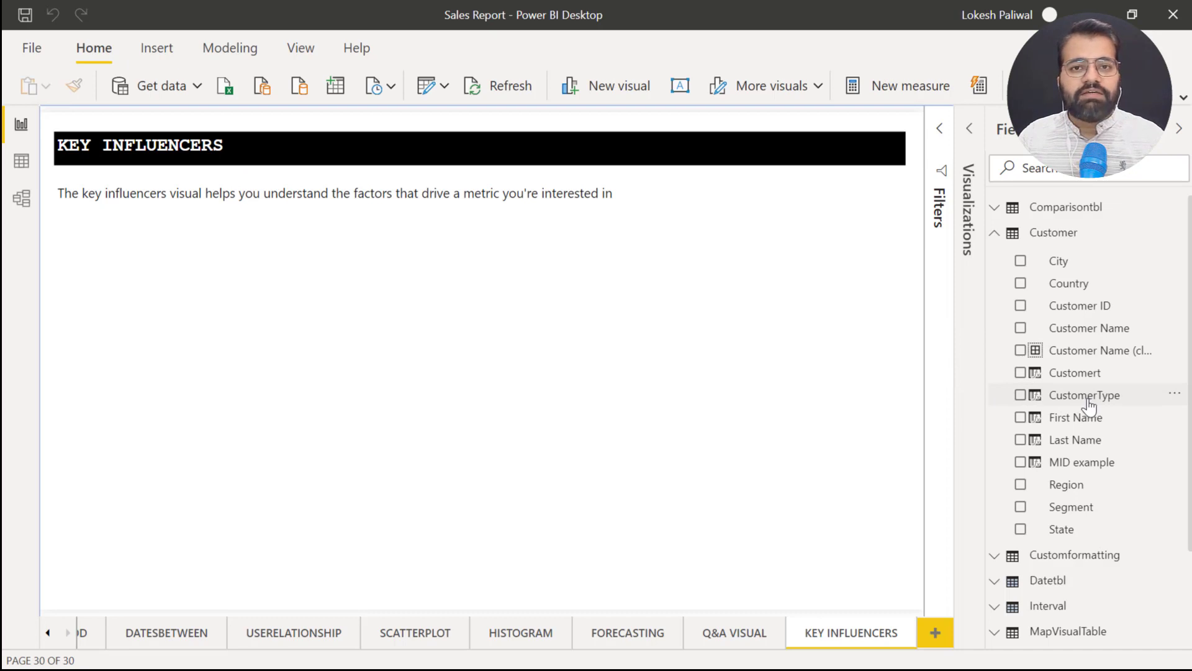
left_click_drag(1073, 407, 256, 309)
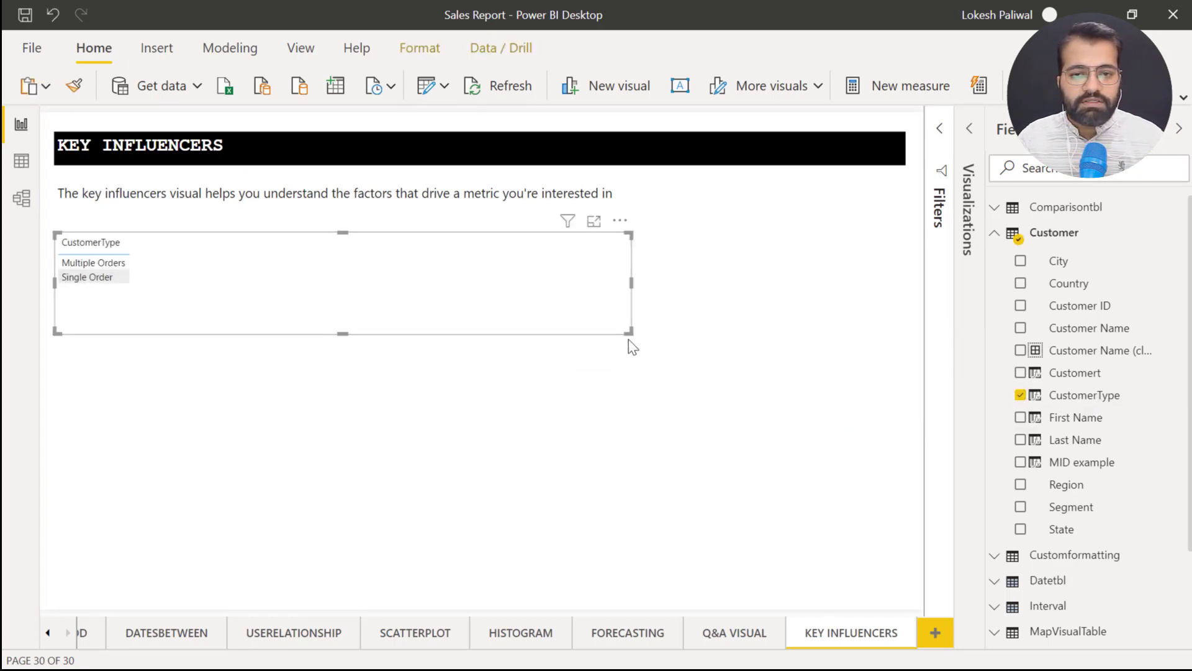
left_click_drag(629, 333, 230, 334)
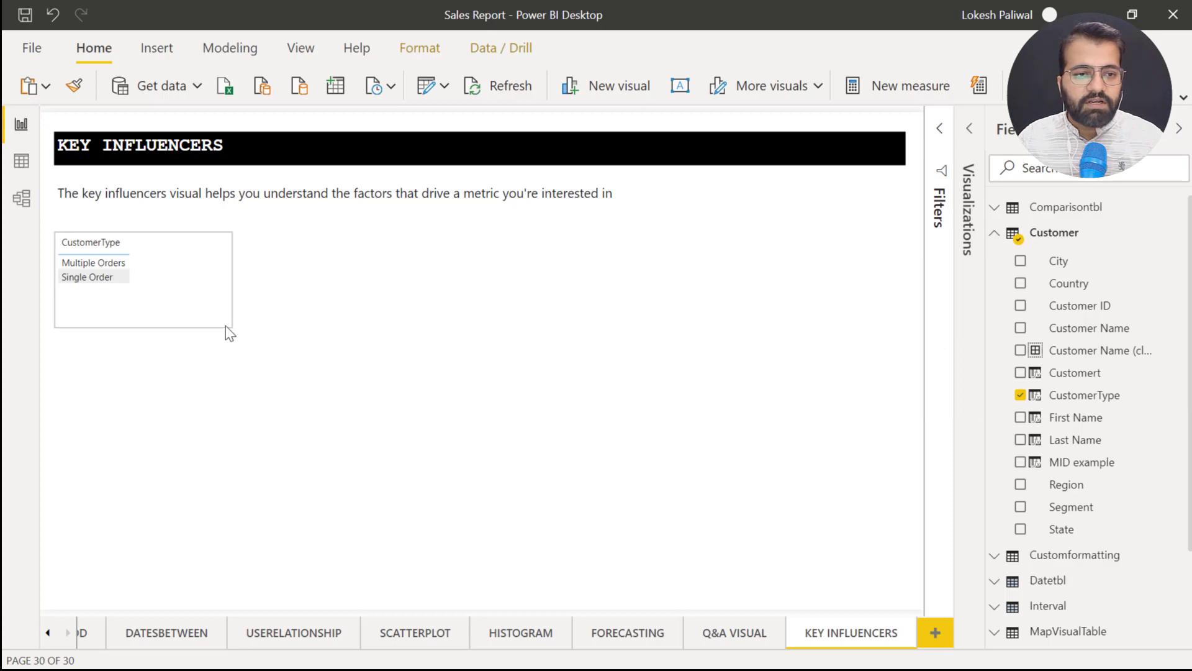
left_click(170, 307)
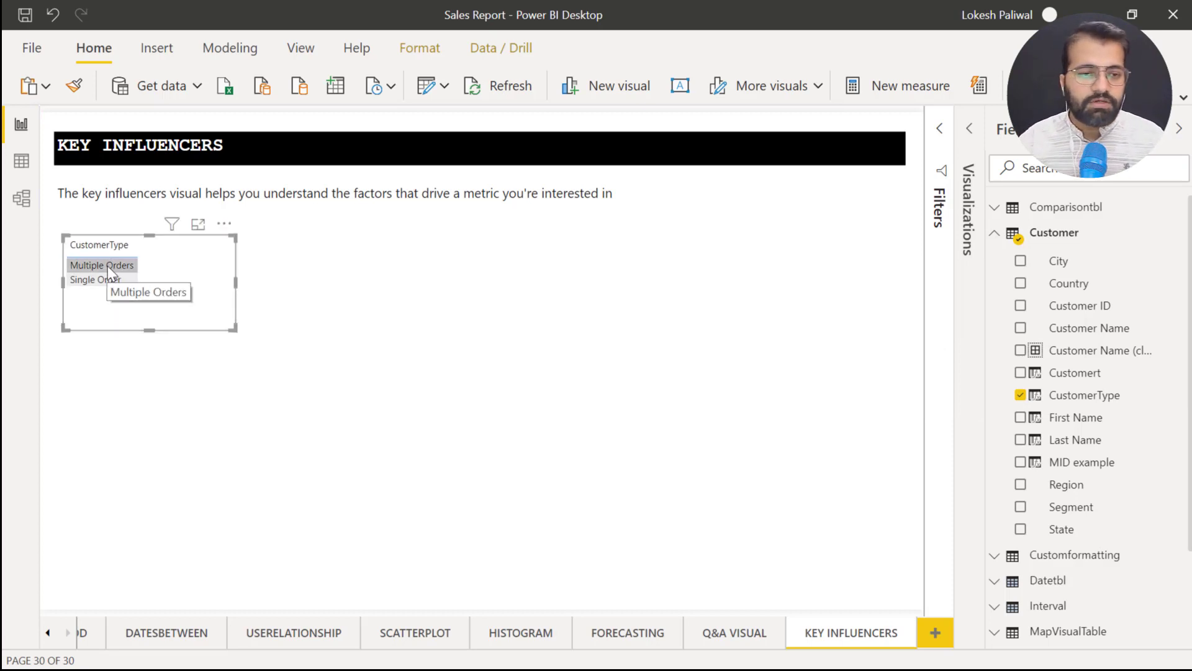
key("Delete")
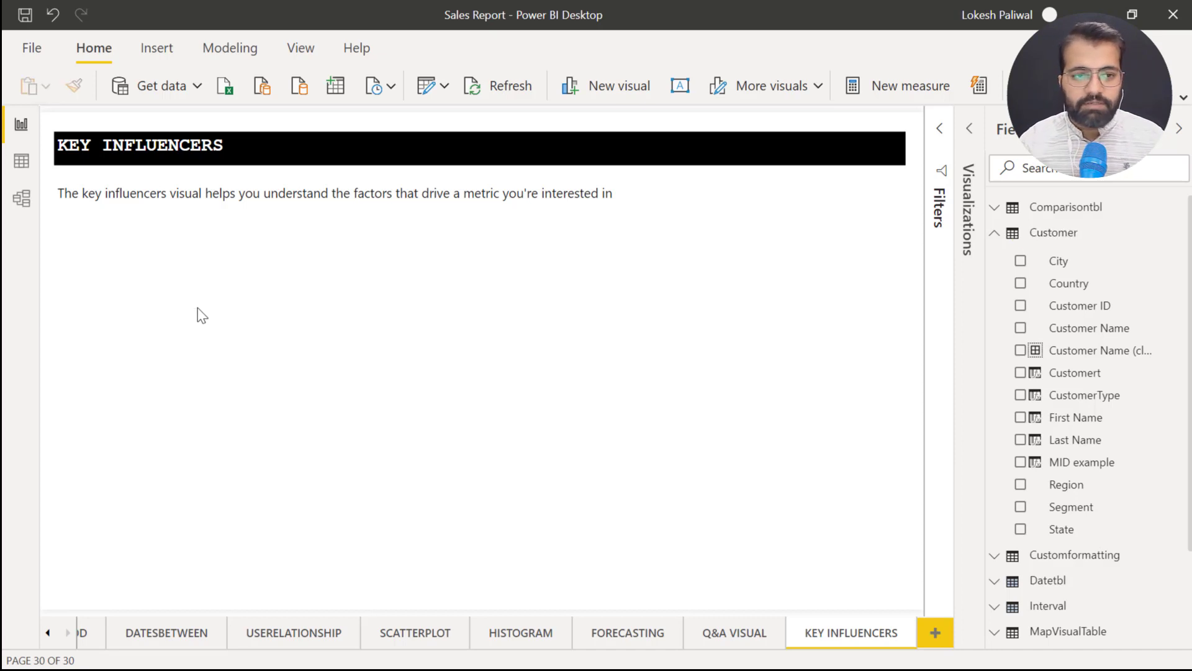
Step: Insert a key influencers visual on the page and enlarge it to fill the space below the description text
left_click(970, 128)
left_click(831, 279)
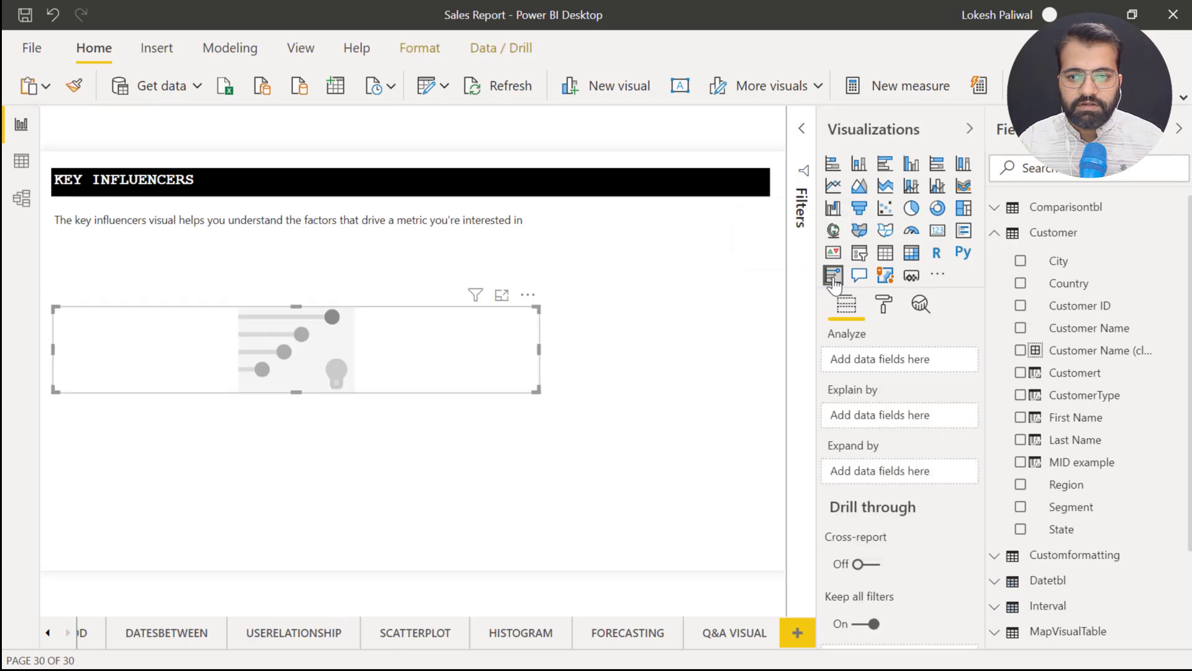
left_click_drag(535, 389, 717, 539)
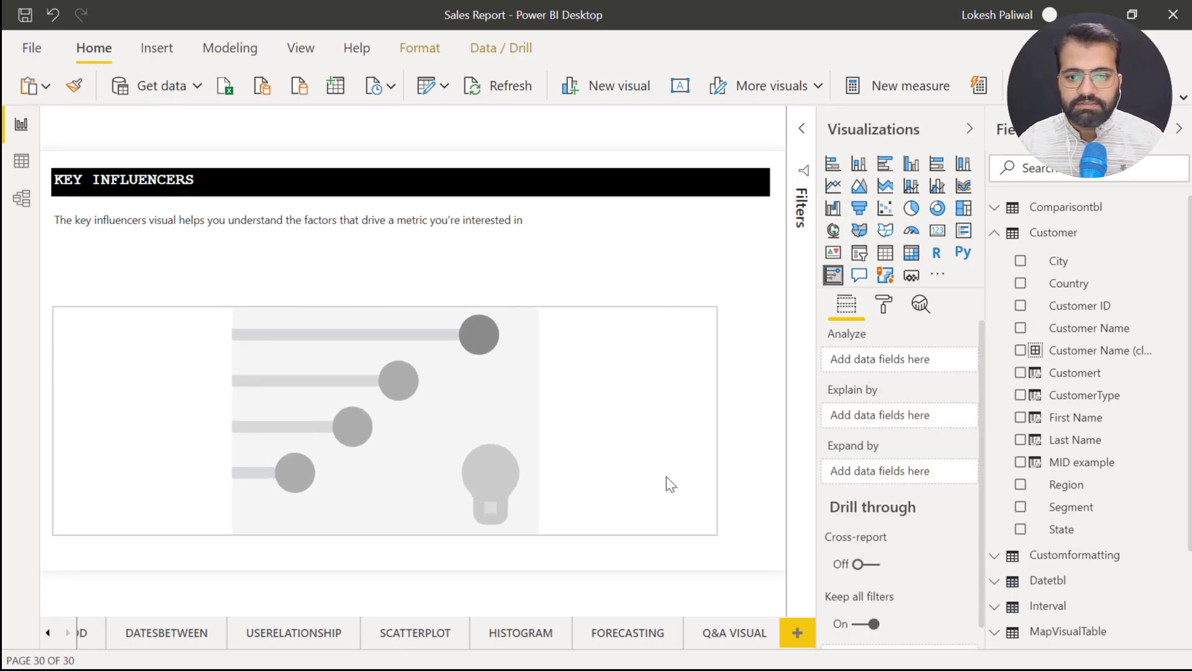
left_click_drag(666, 476, 761, 556)
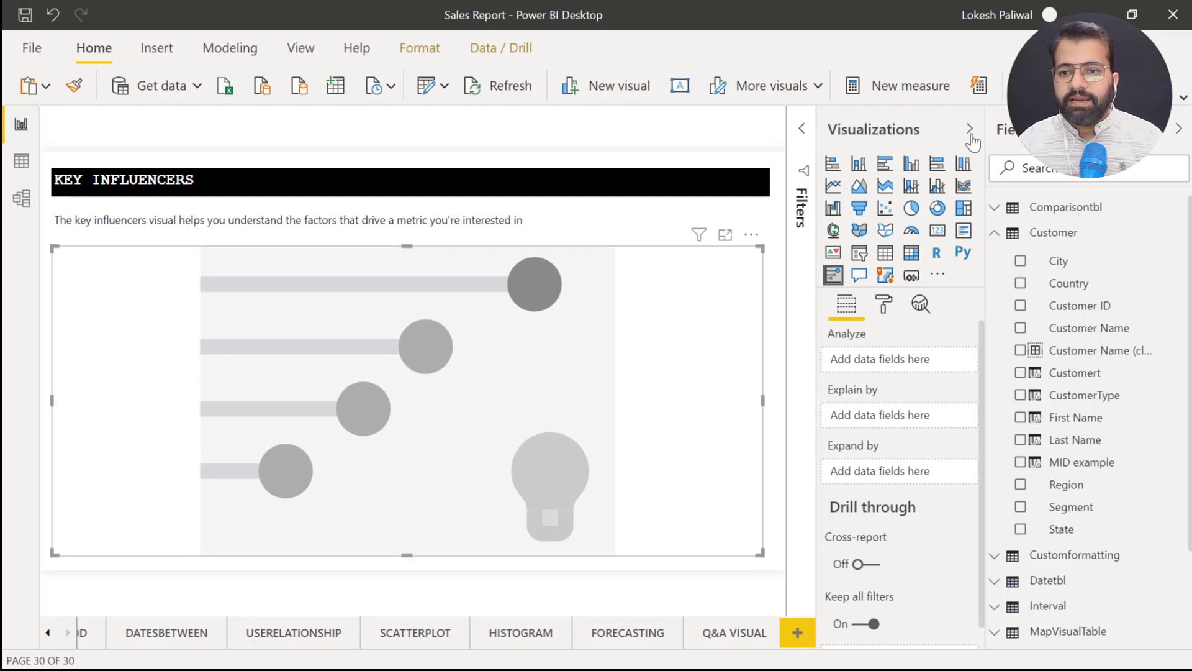
Step: Set the key influencers visual to analyze CustomerType, explained by Region
left_click(969, 130)
left_click(971, 137)
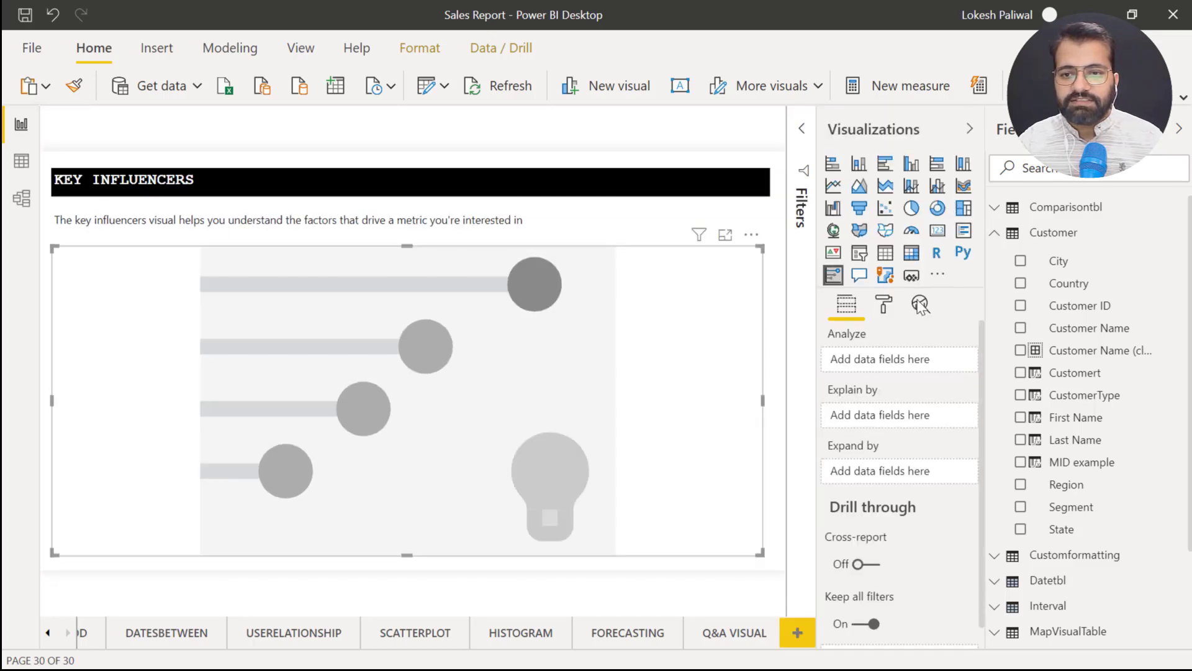
left_click_drag(1073, 396, 902, 377)
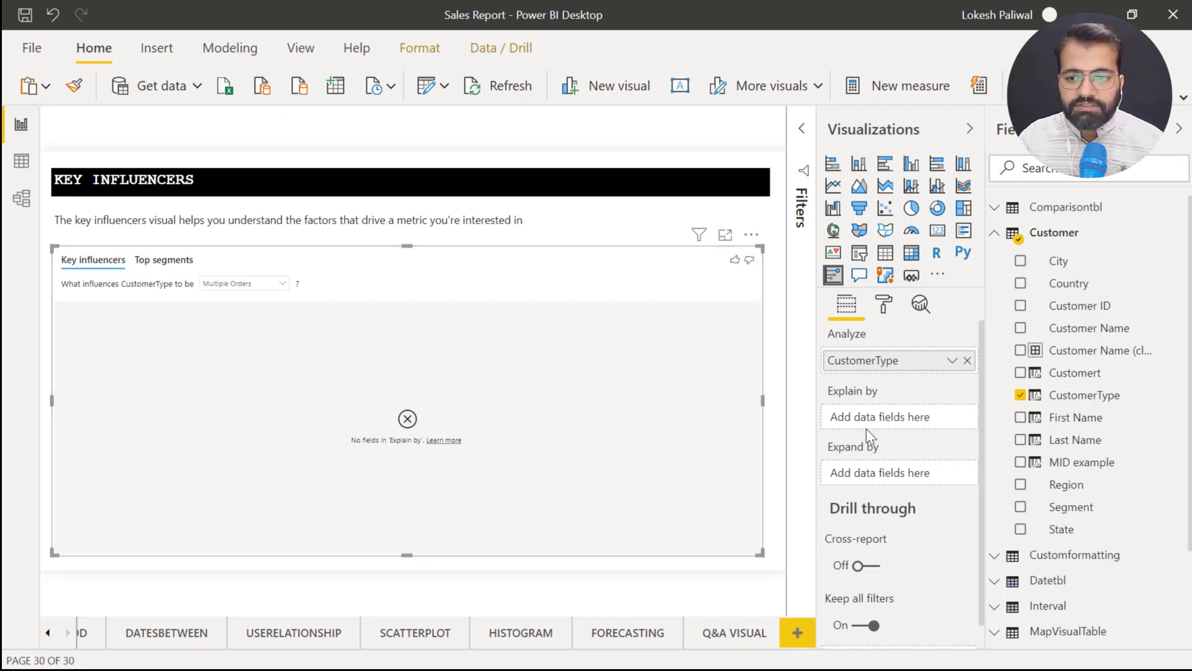
left_click_drag(1059, 485, 885, 416)
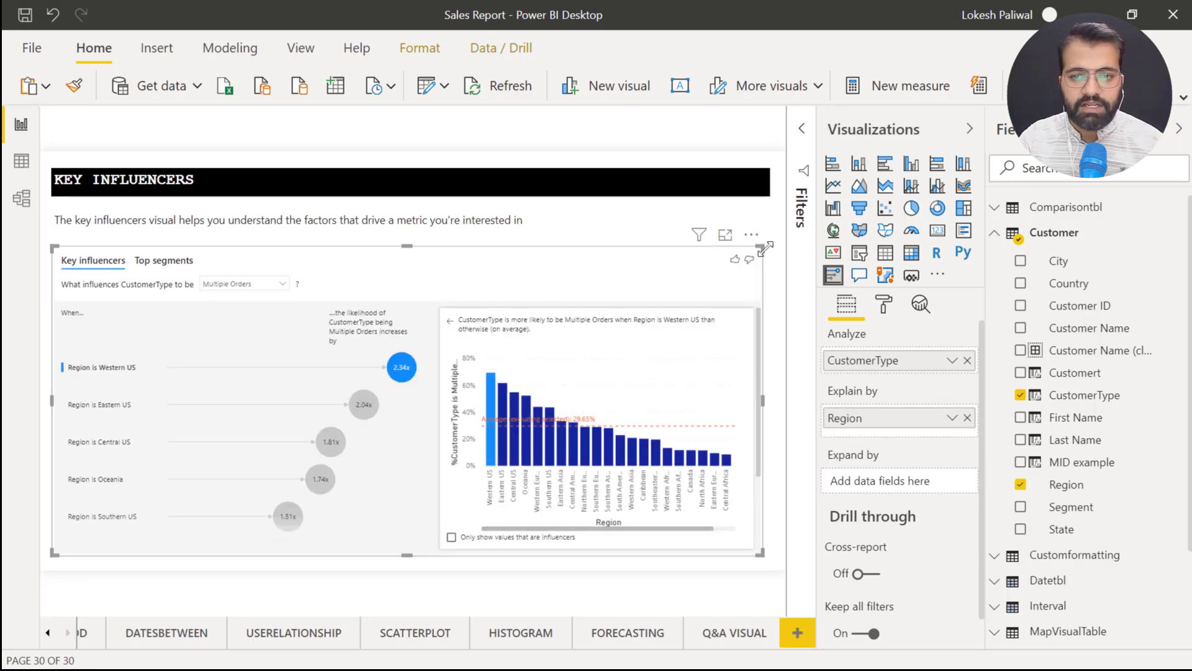
left_click(969, 130)
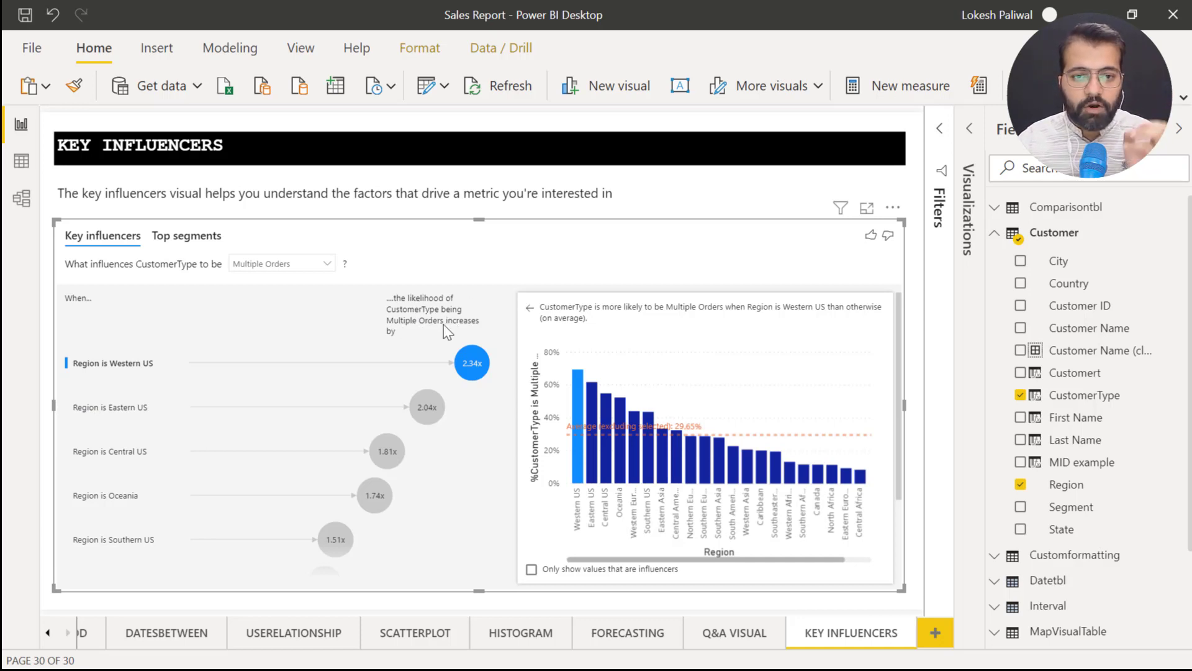
Step: Limit the Region column chart to values that are influencers and review the ranked list of regions driving Multiple Orders
mouse_move(429, 413)
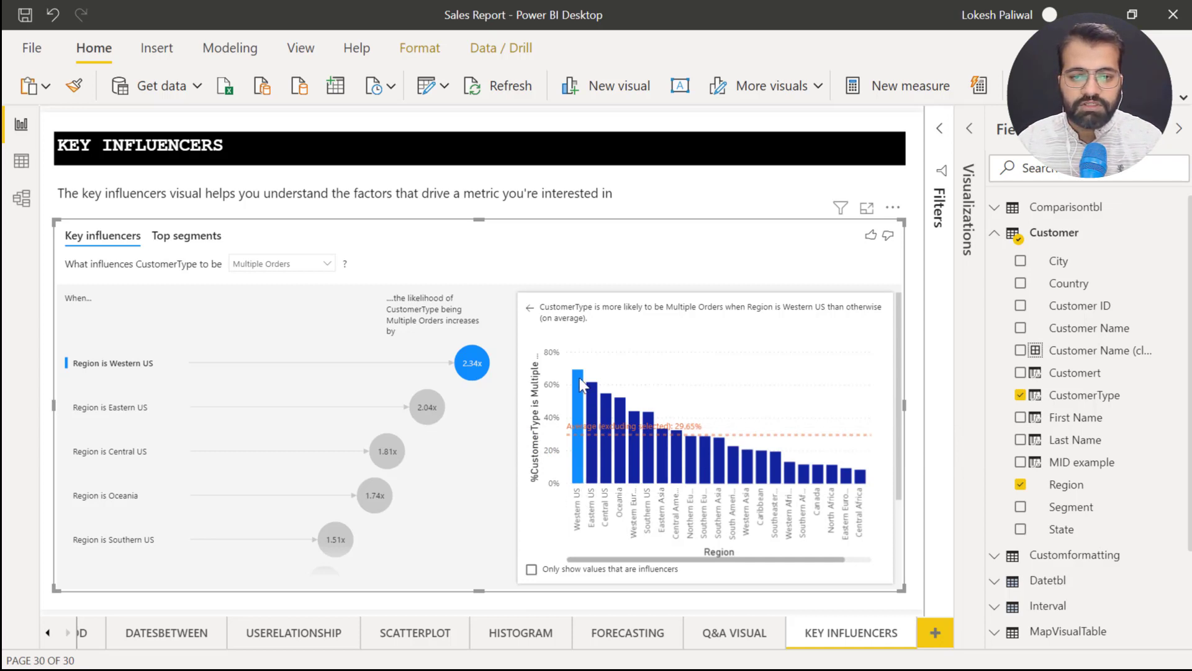
mouse_move(575, 379)
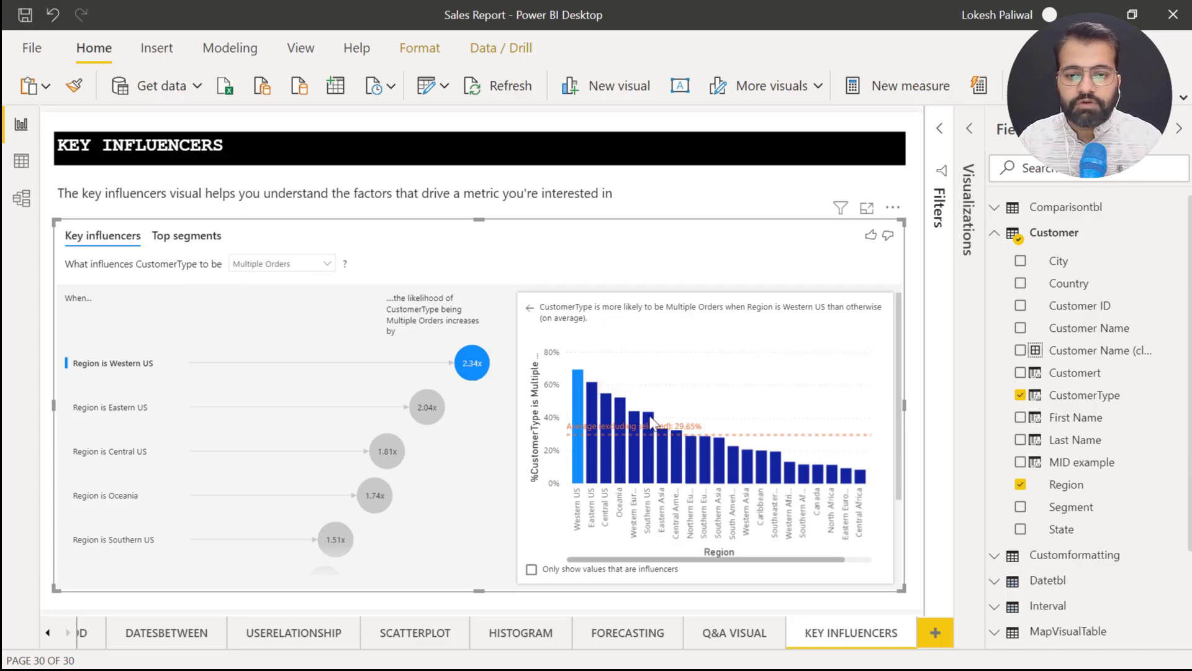
left_click(531, 570)
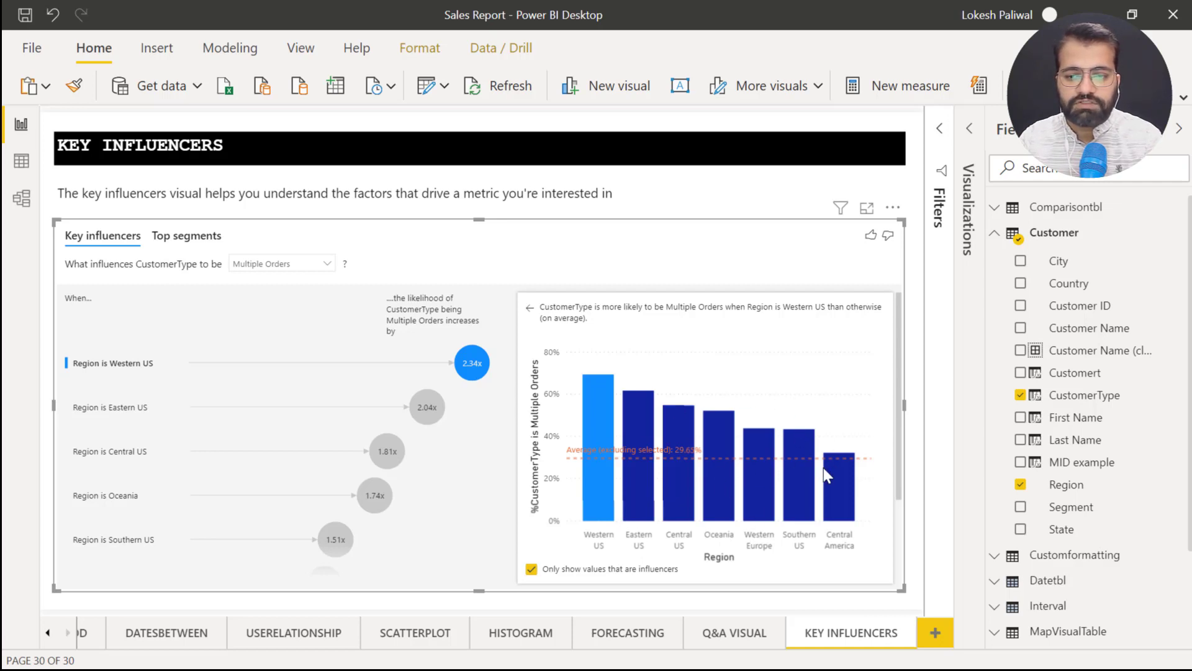
mouse_move(835, 453)
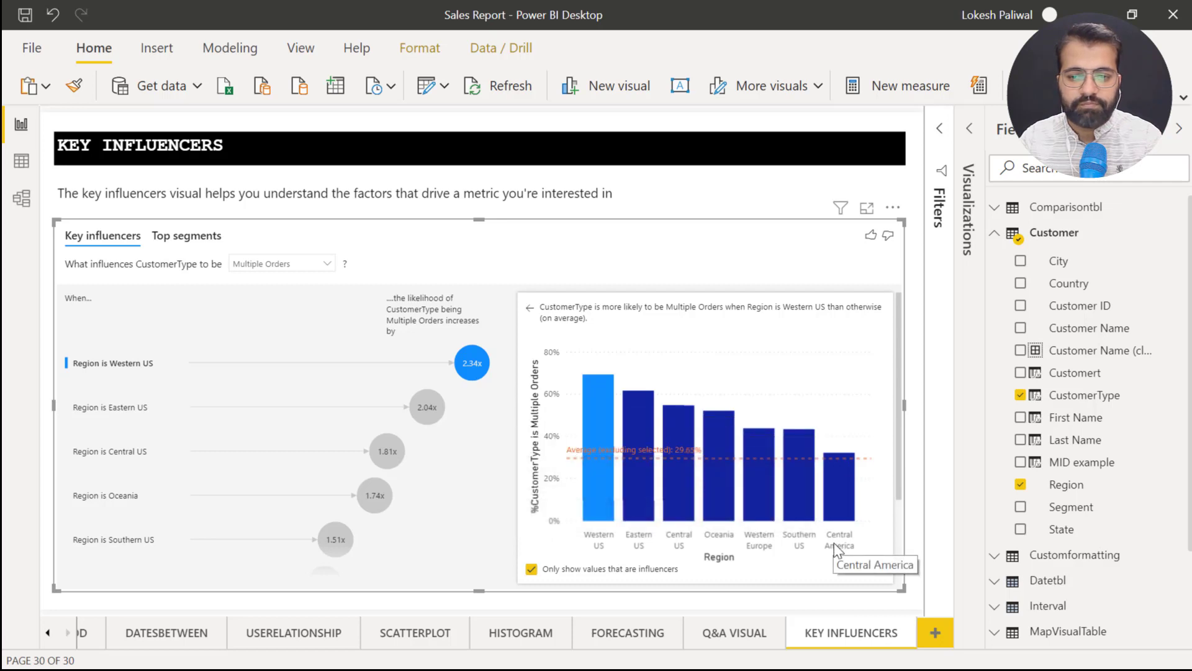
scroll(369, 460, "down", 2)
scroll(373, 461, "up", 2)
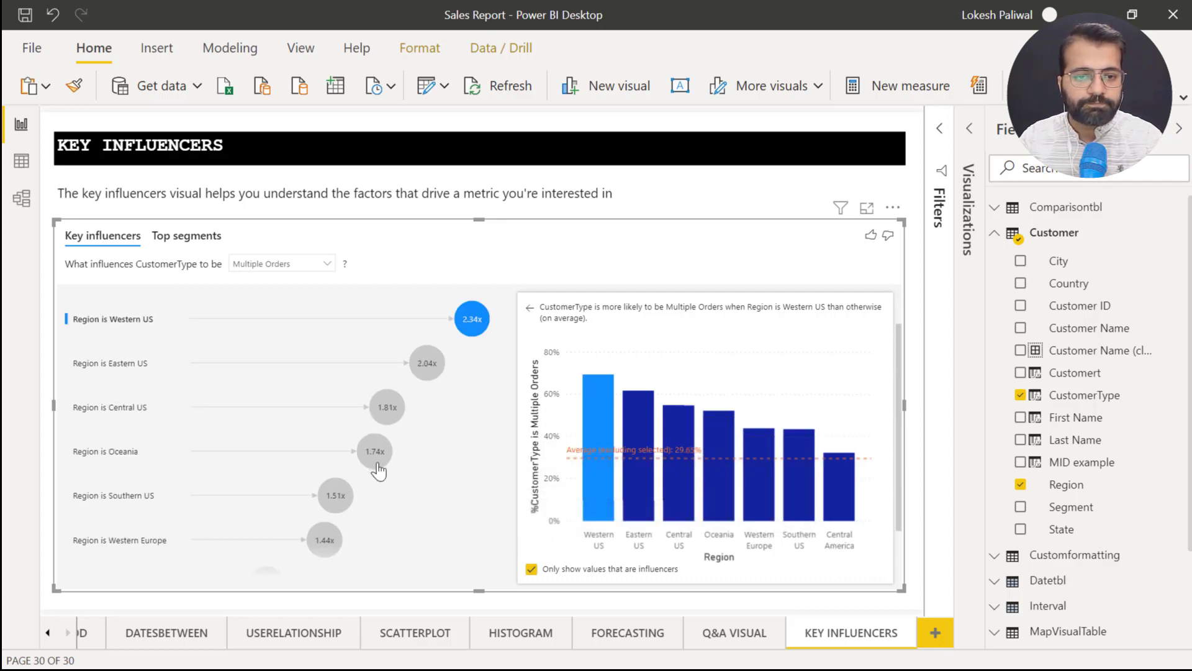
scroll(378, 462, "down", 2)
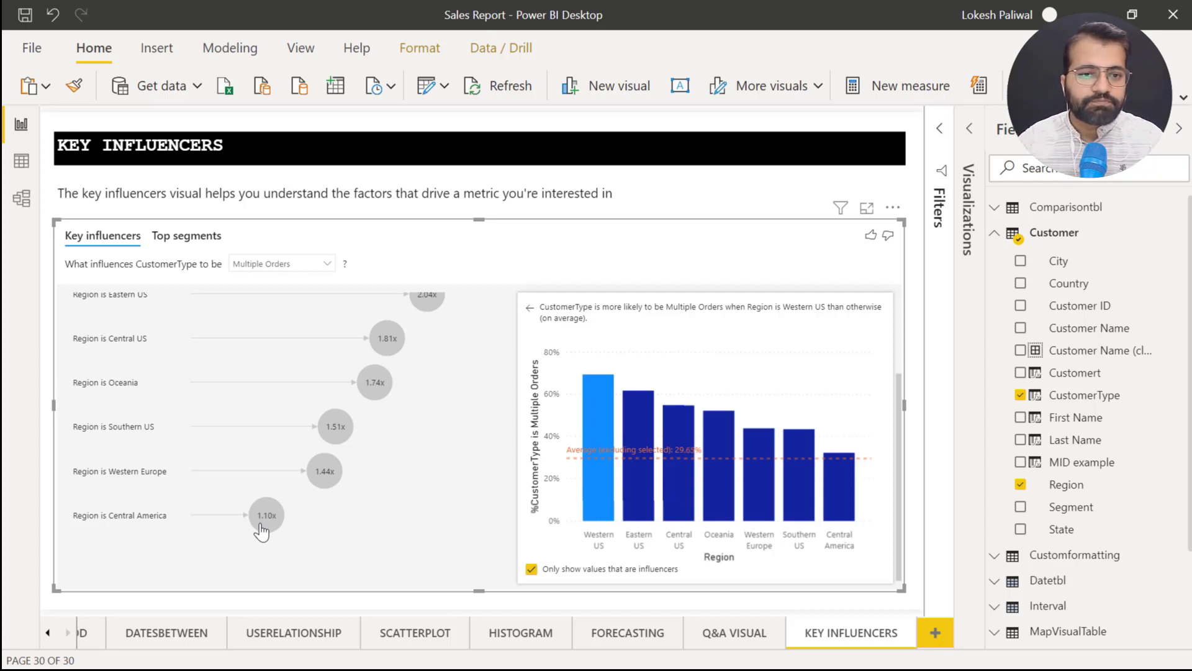
scroll(294, 497, "up", 2)
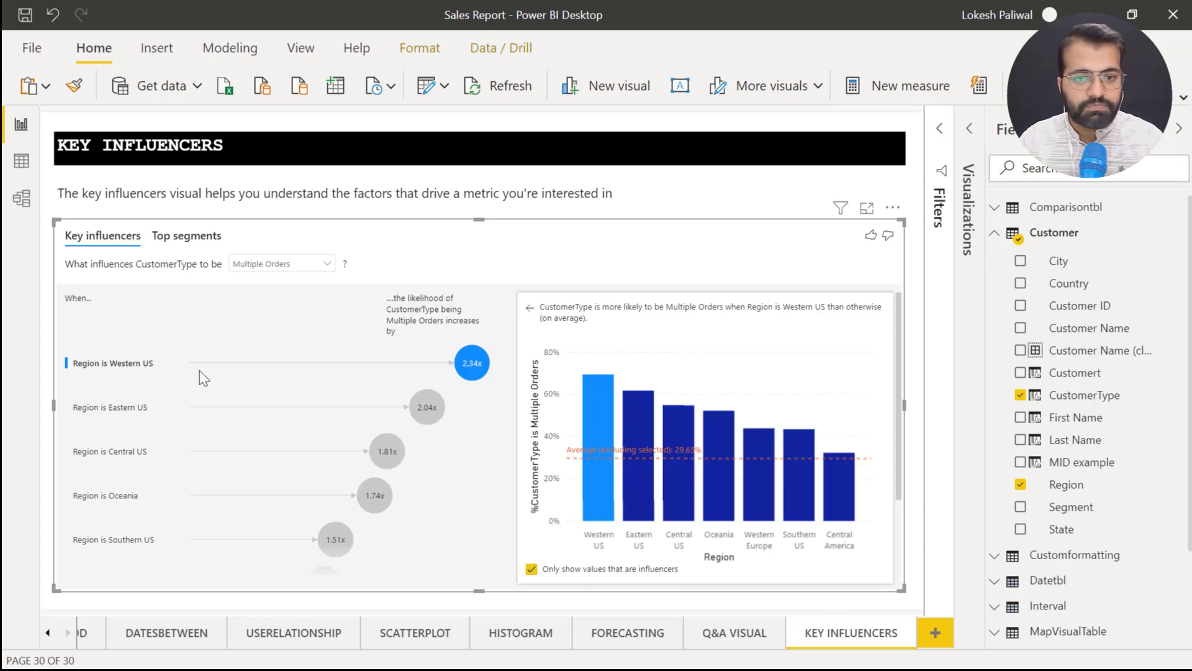
Step: Examine the top segments for Multiple Orders, viewing the details of each of the four segments and returning to their overview
left_click(201, 242)
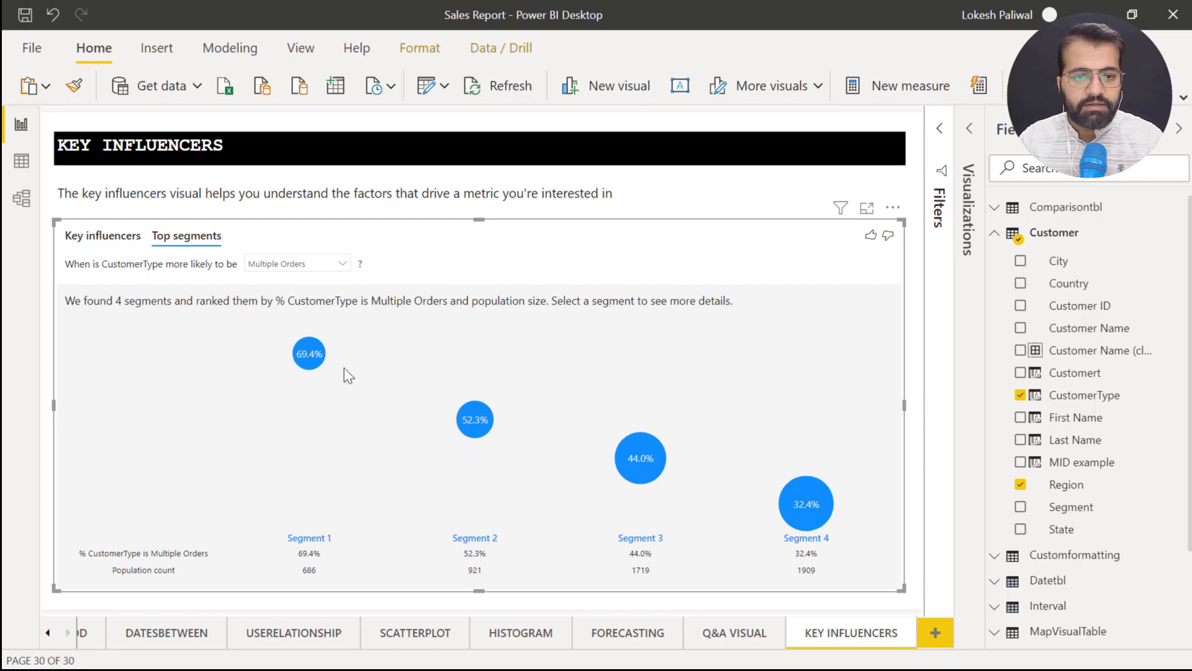
left_click(311, 357)
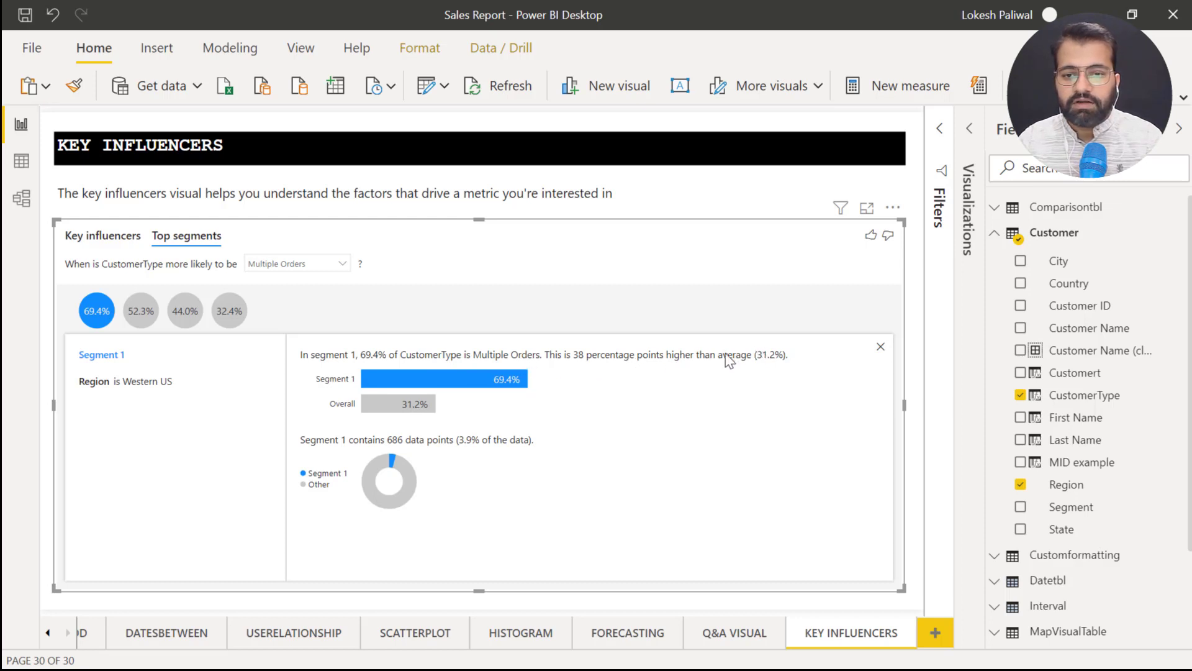
left_click(147, 315)
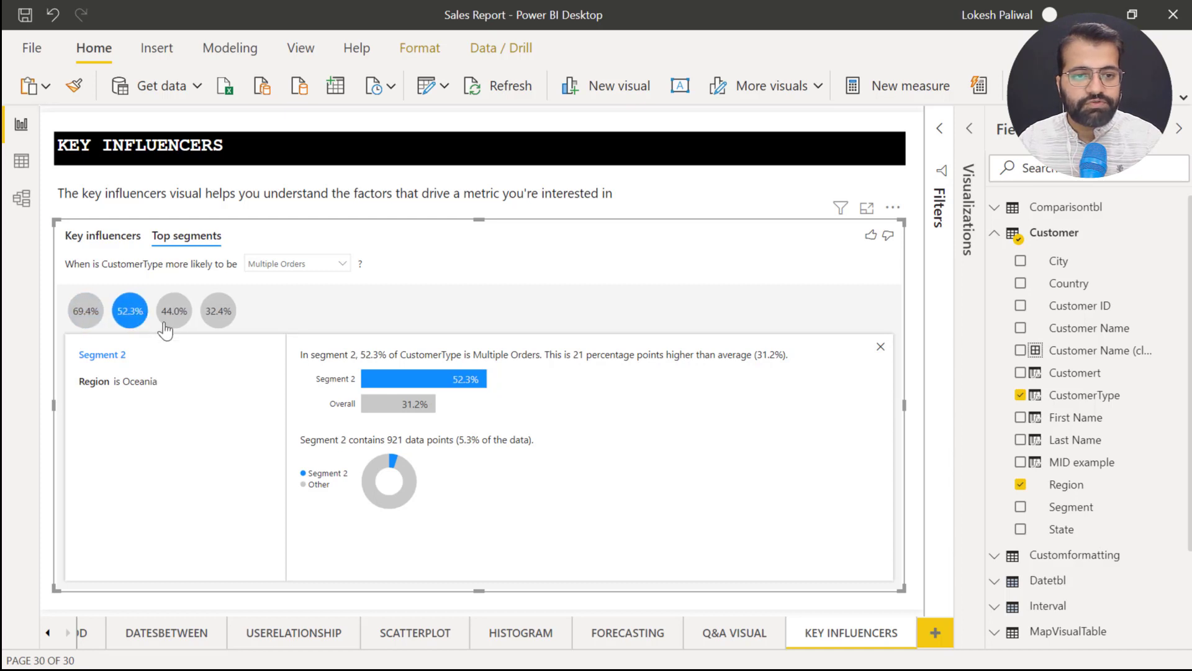
left_click(166, 321)
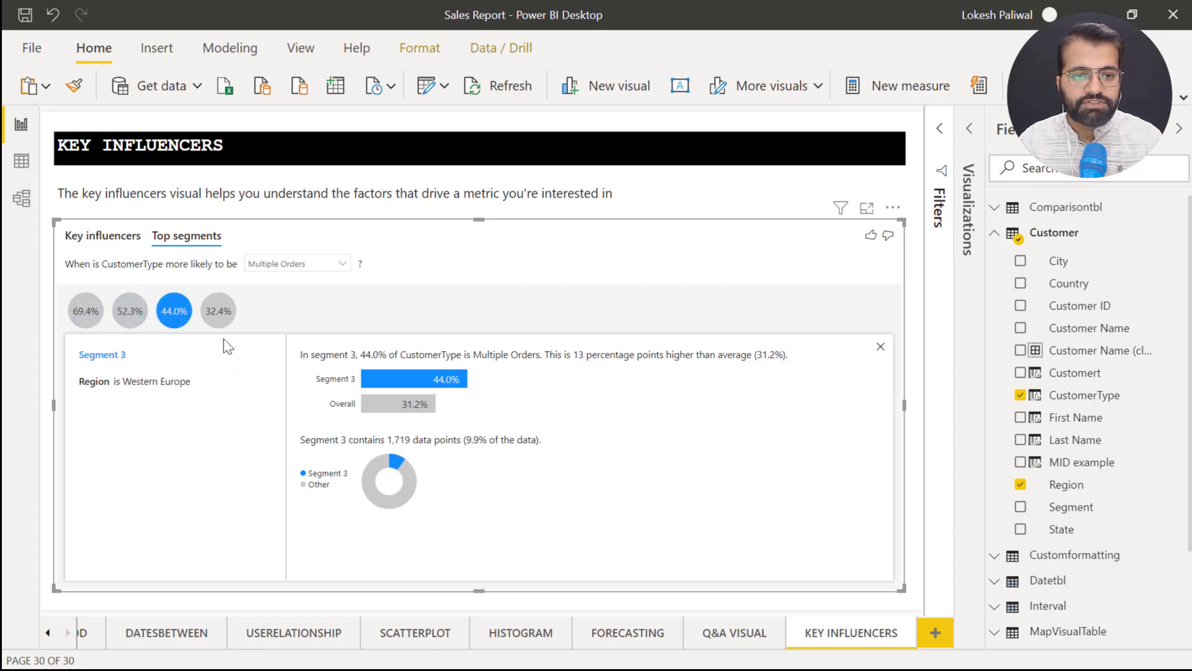
left_click(219, 316)
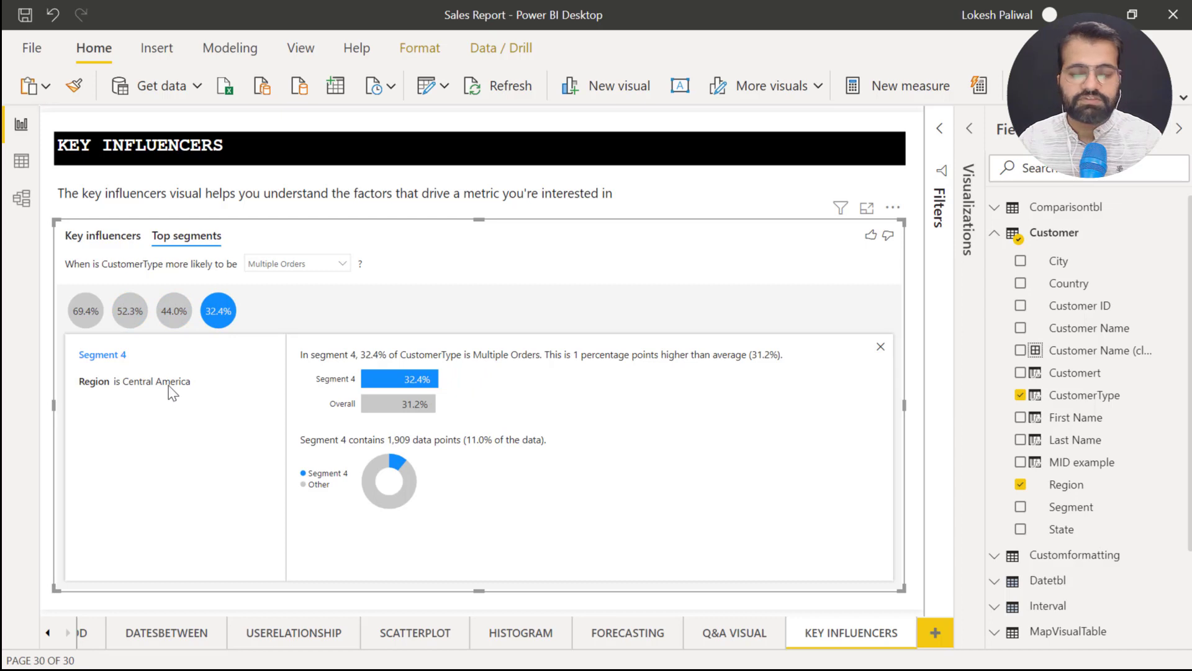
left_click(85, 313)
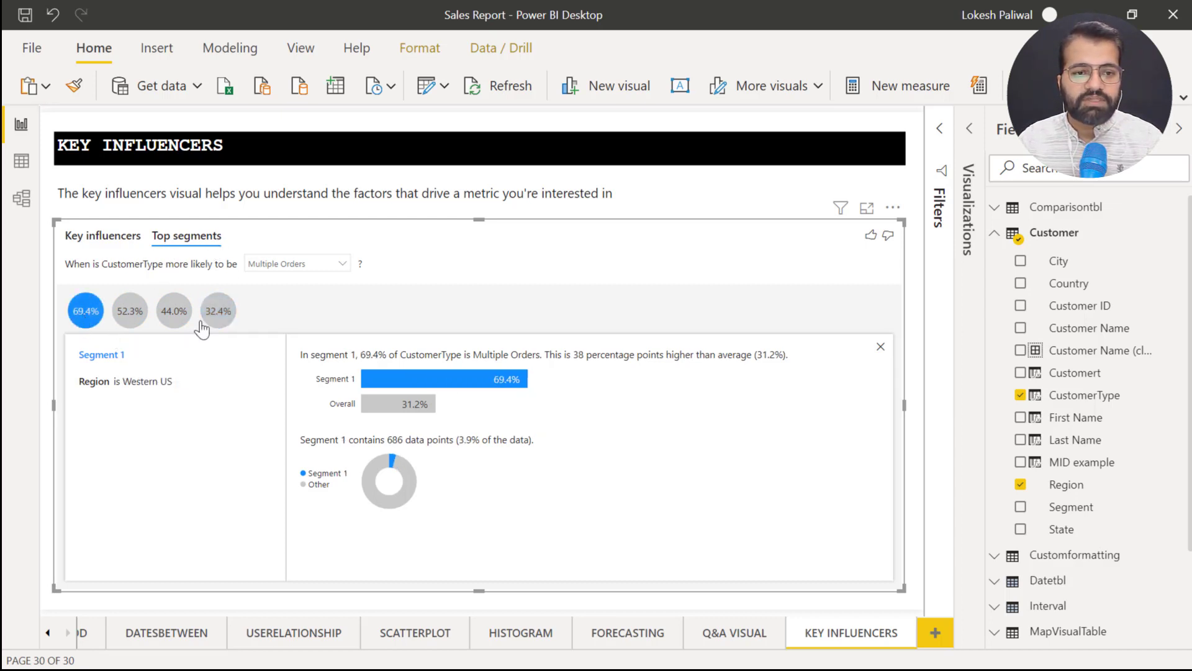
left_click(881, 346)
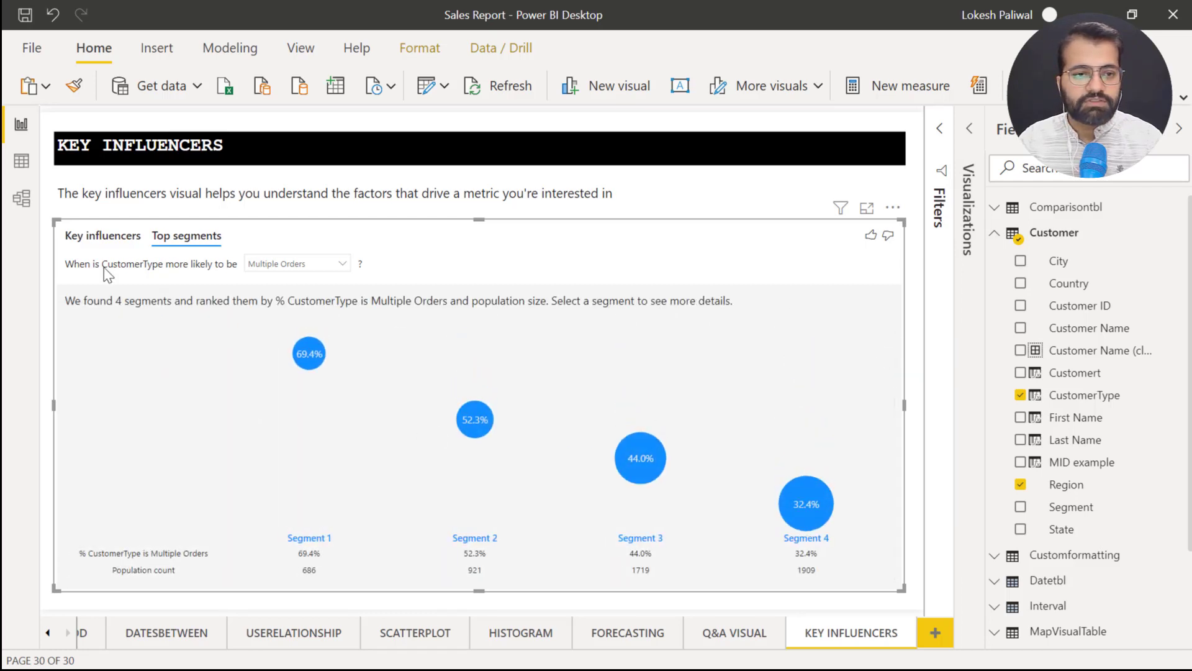
Step: Return to the key influencers view and switch the analyzed CustomerType outcome to Single Order
left_click(106, 241)
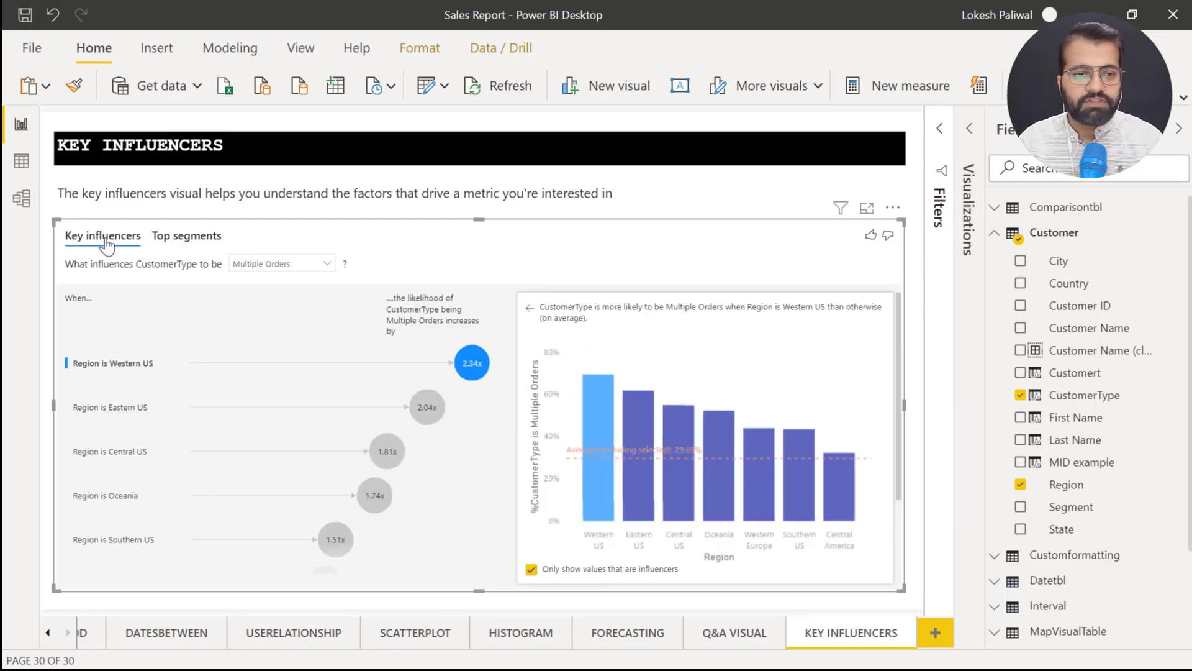
left_click(287, 268)
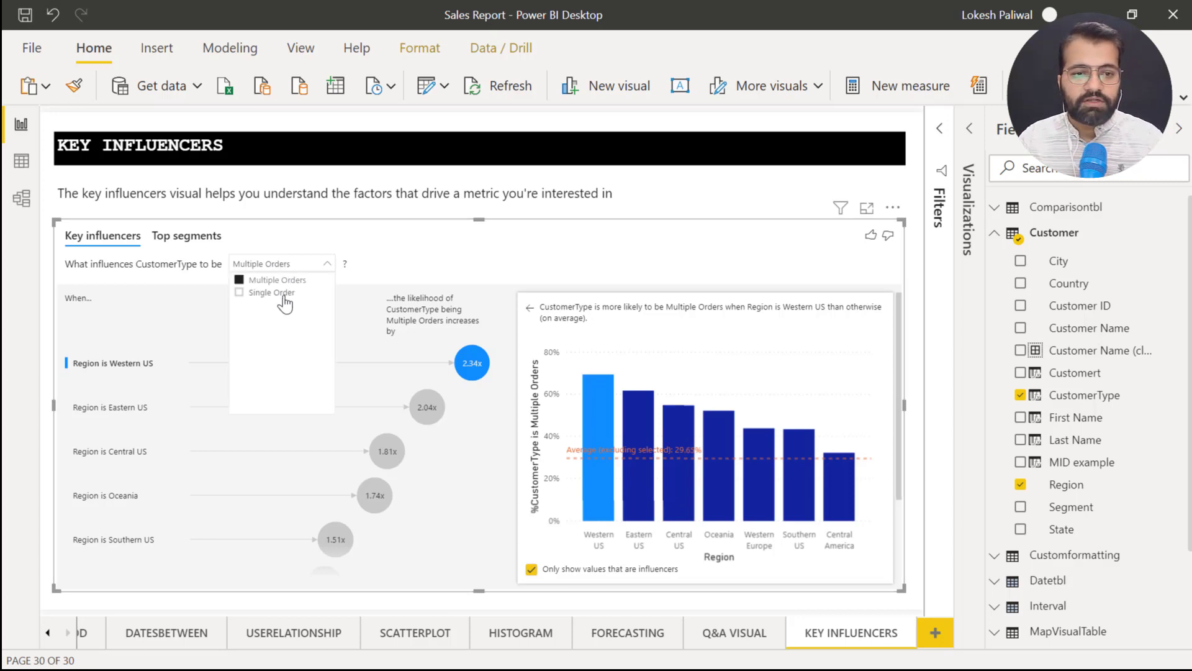
left_click(289, 297)
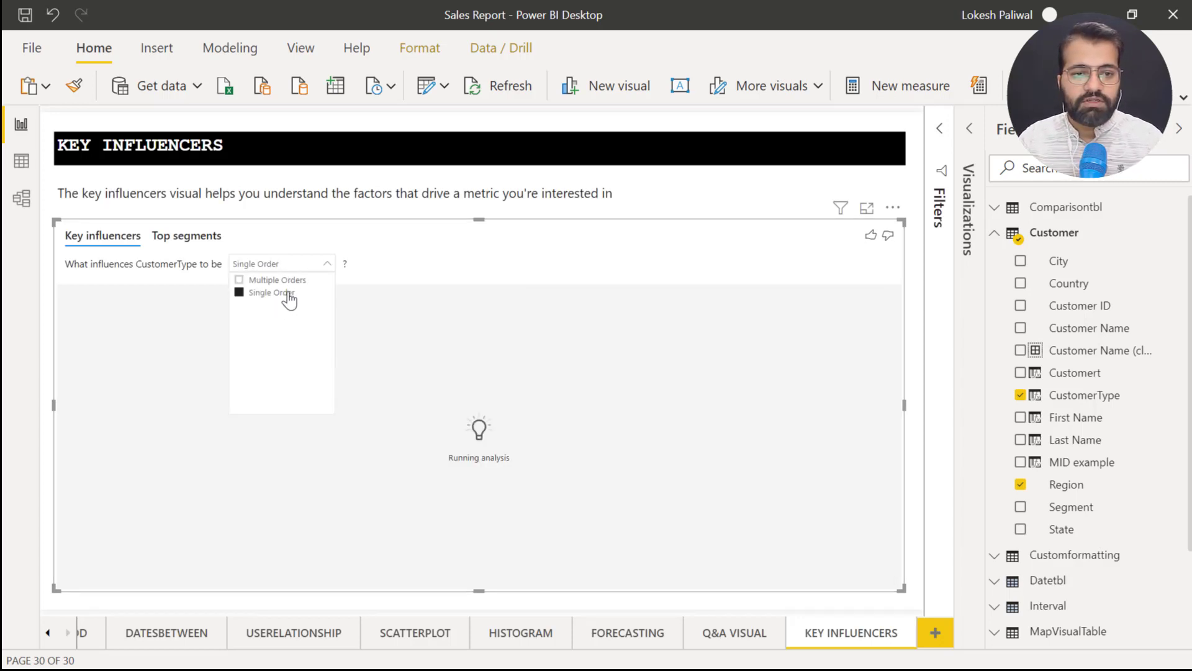
left_click(483, 248)
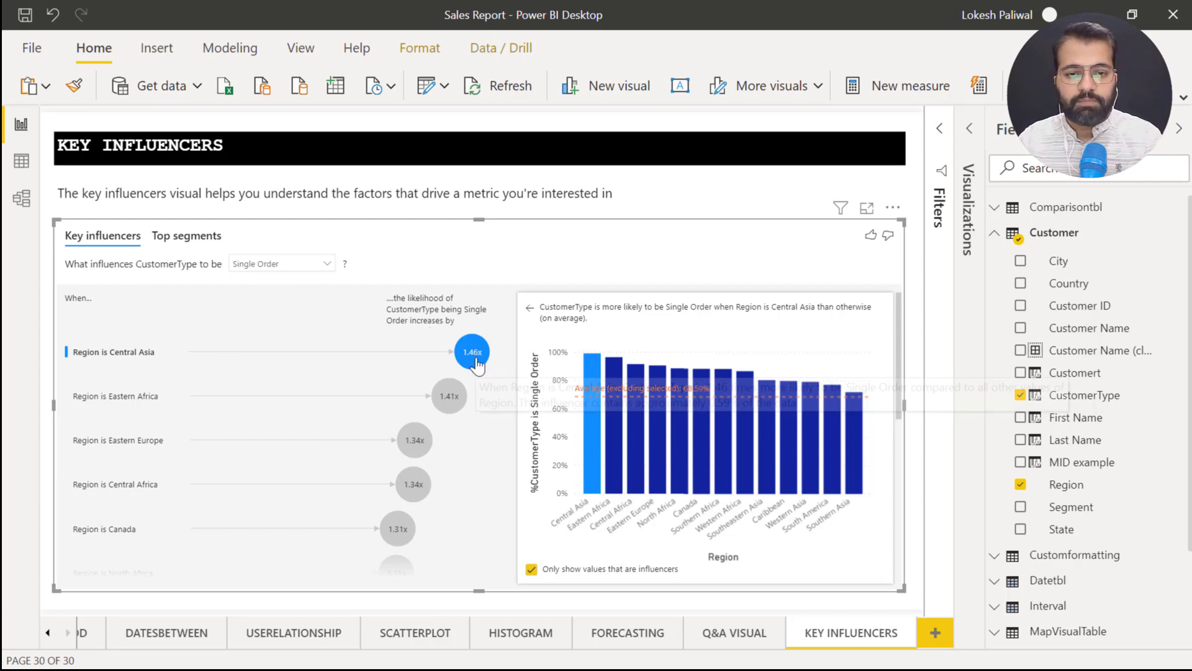
mouse_move(475, 363)
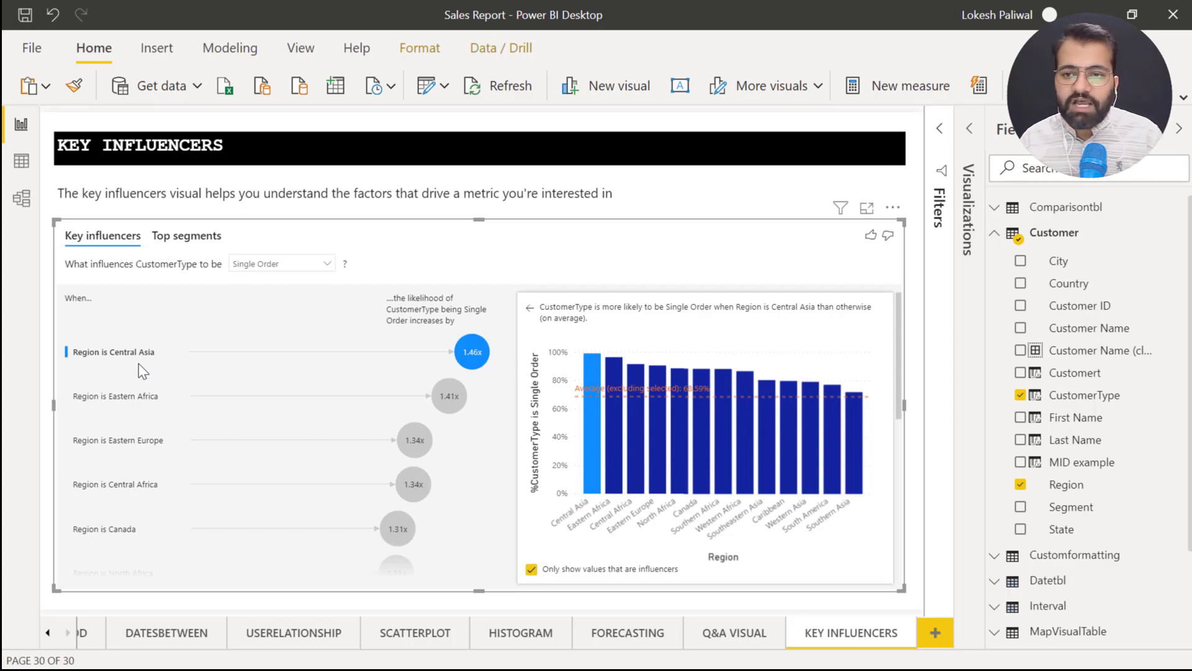
left_click(969, 130)
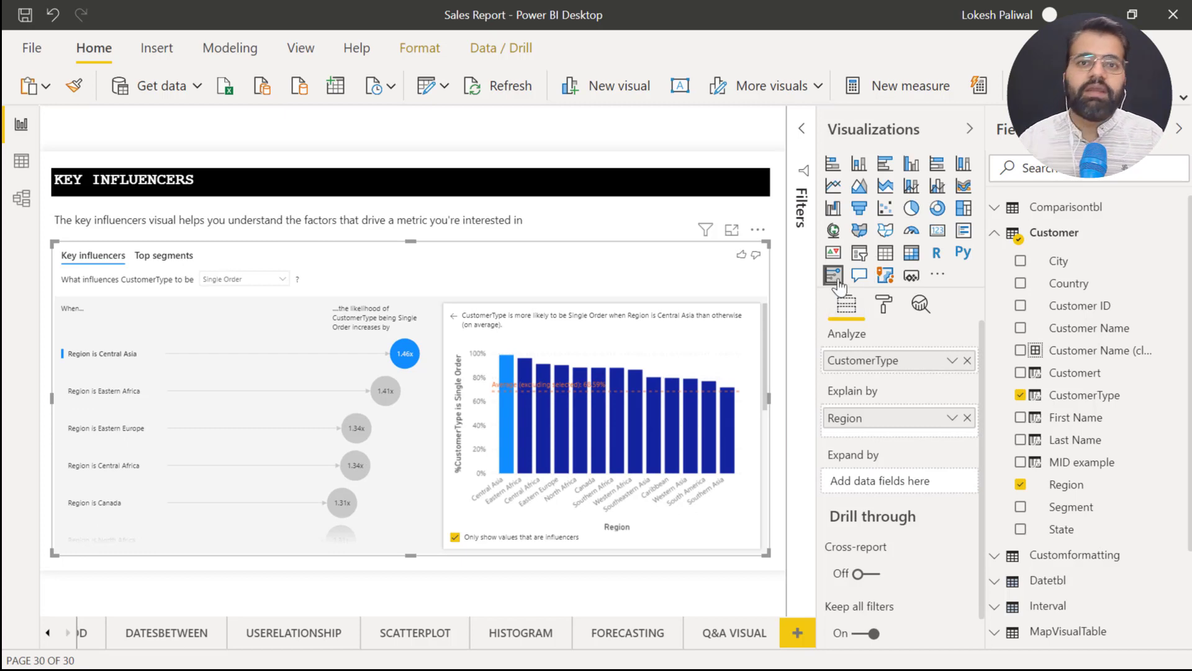